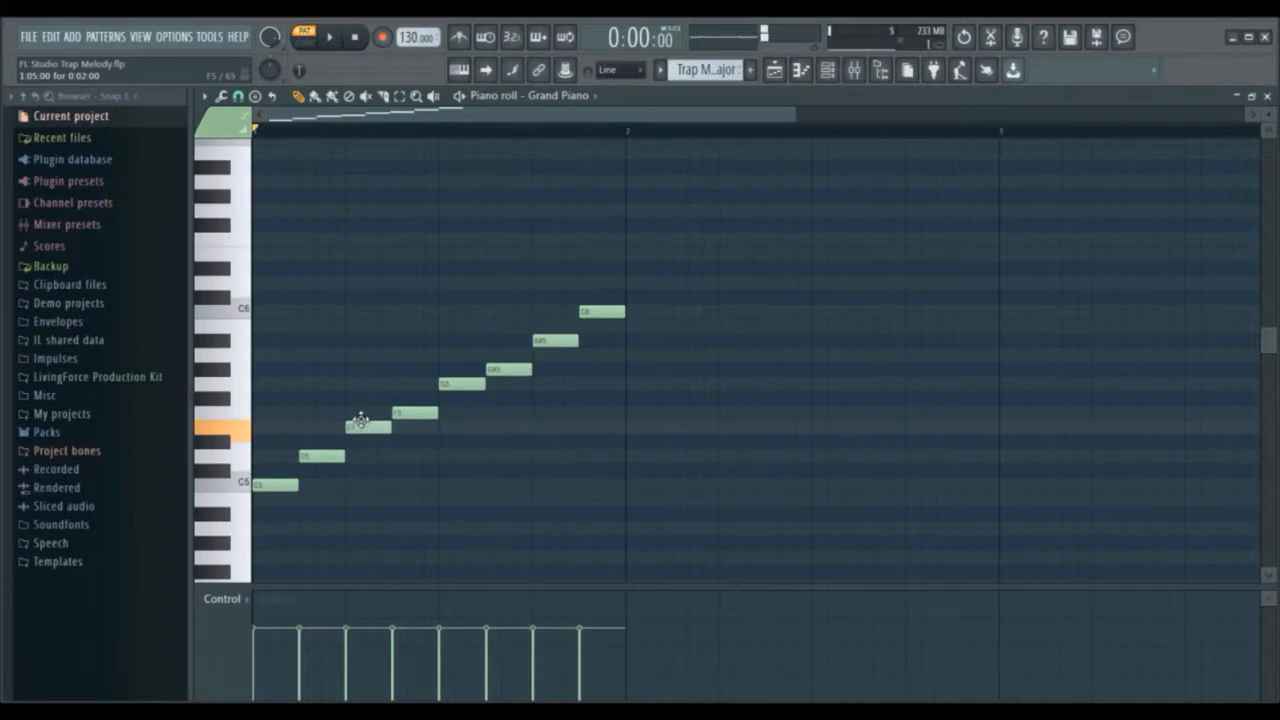
# Raise the scale's third note to F5 and its fourth note to F#5.
pyautogui.moveTo(360, 421); pyautogui.dragTo(406, 396)
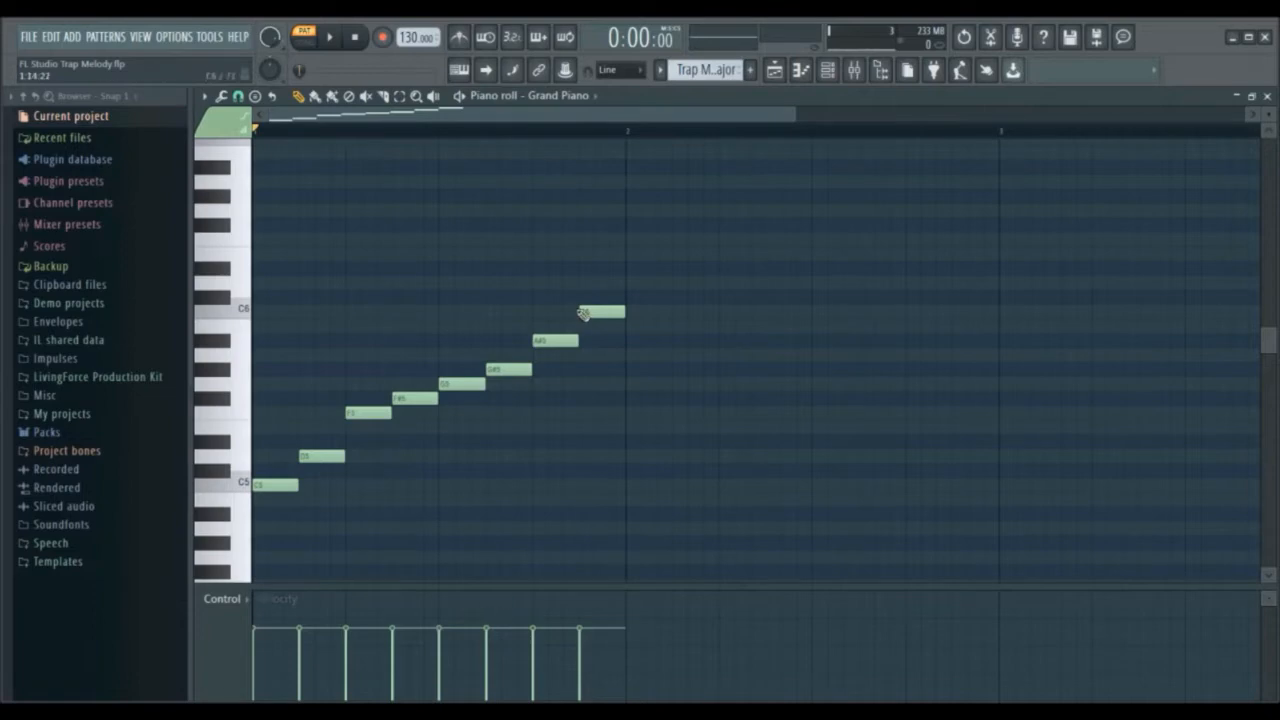
# Switch to the C Major pattern and play its scale for comparison, stopping playback before the end.
pyautogui.click(661, 70)
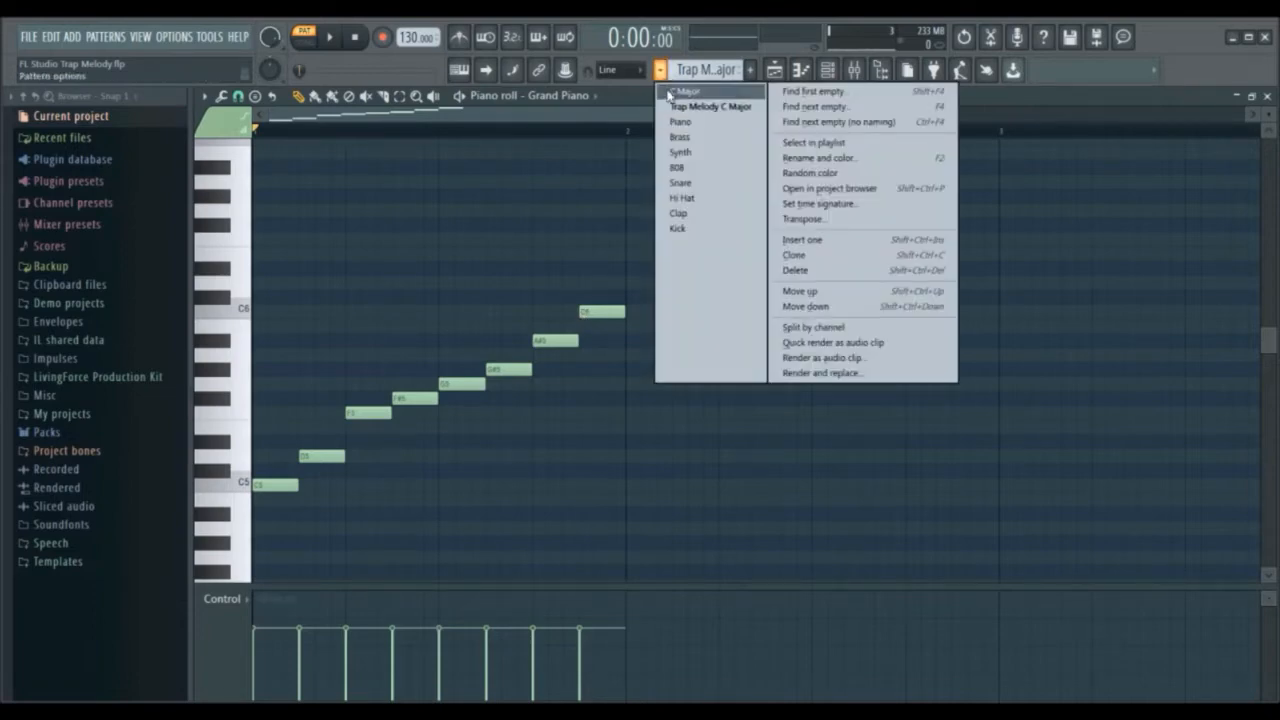
pyautogui.click(672, 92)
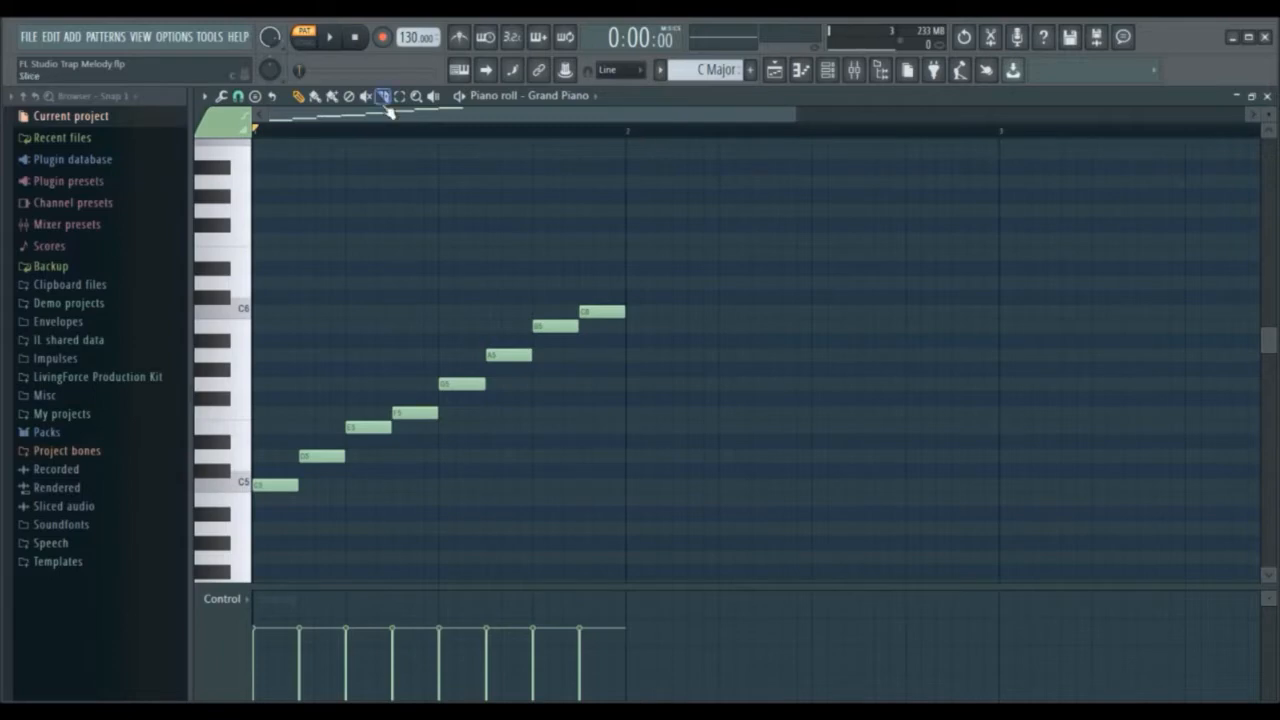
pyautogui.click(331, 37)
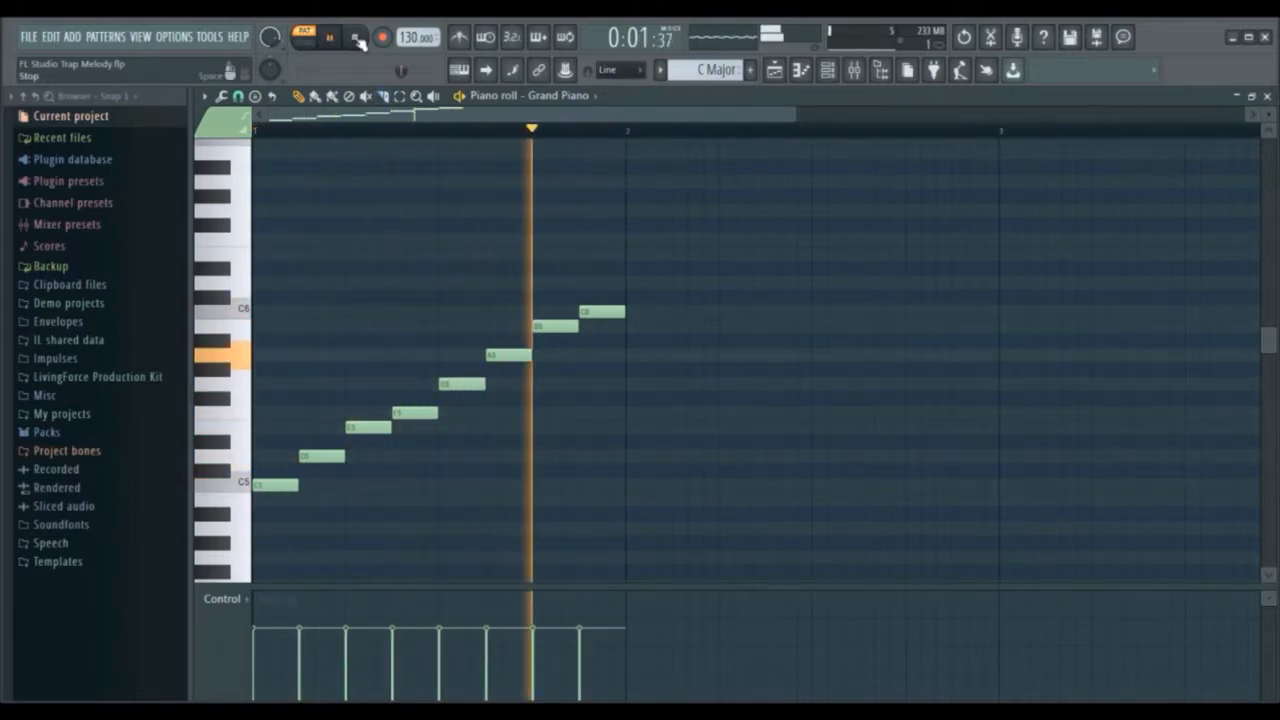
pyautogui.click(356, 38)
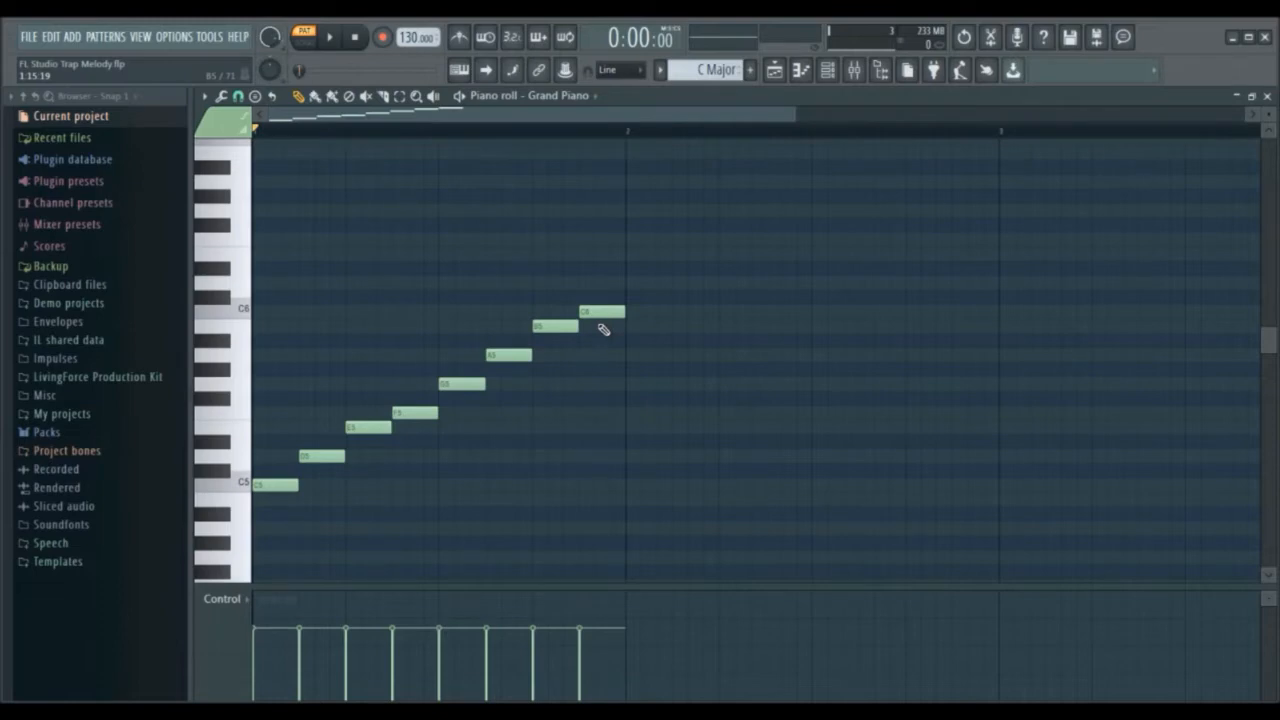
# Return to the Trap Melody C Major pattern and move its third note down to E5, then back up to F5.
pyautogui.click(664, 73)
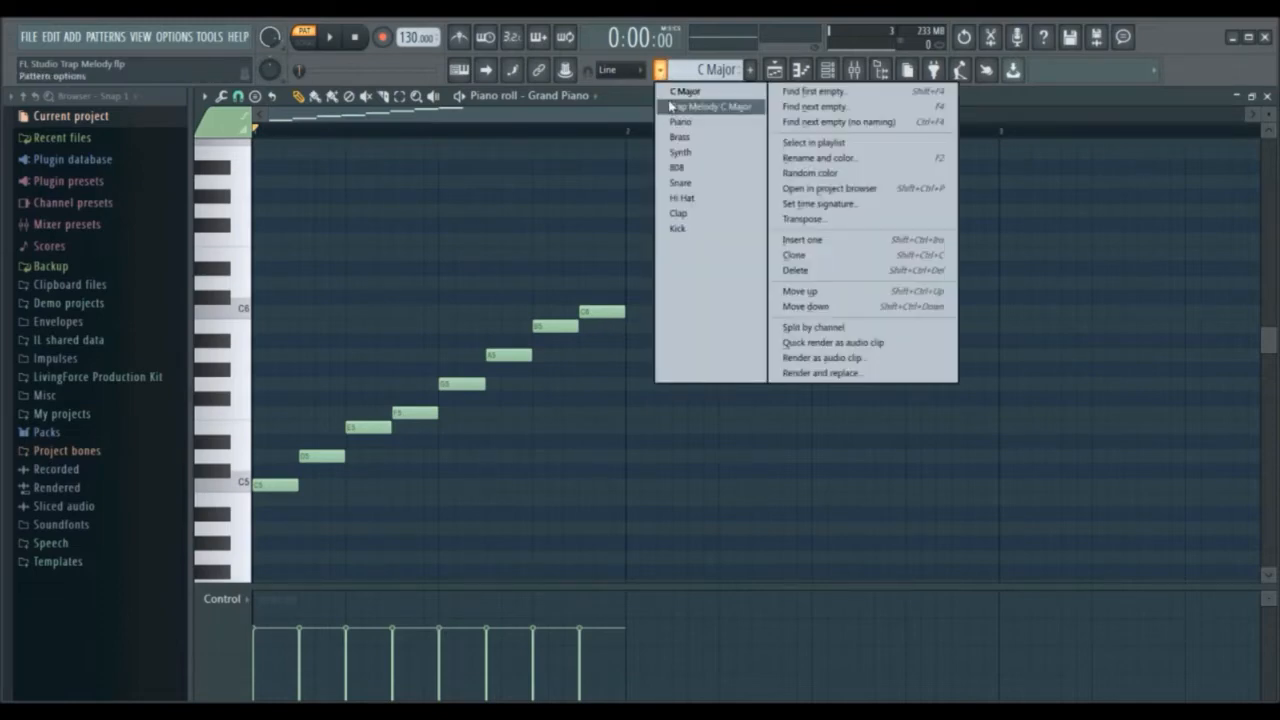
pyautogui.click(672, 108)
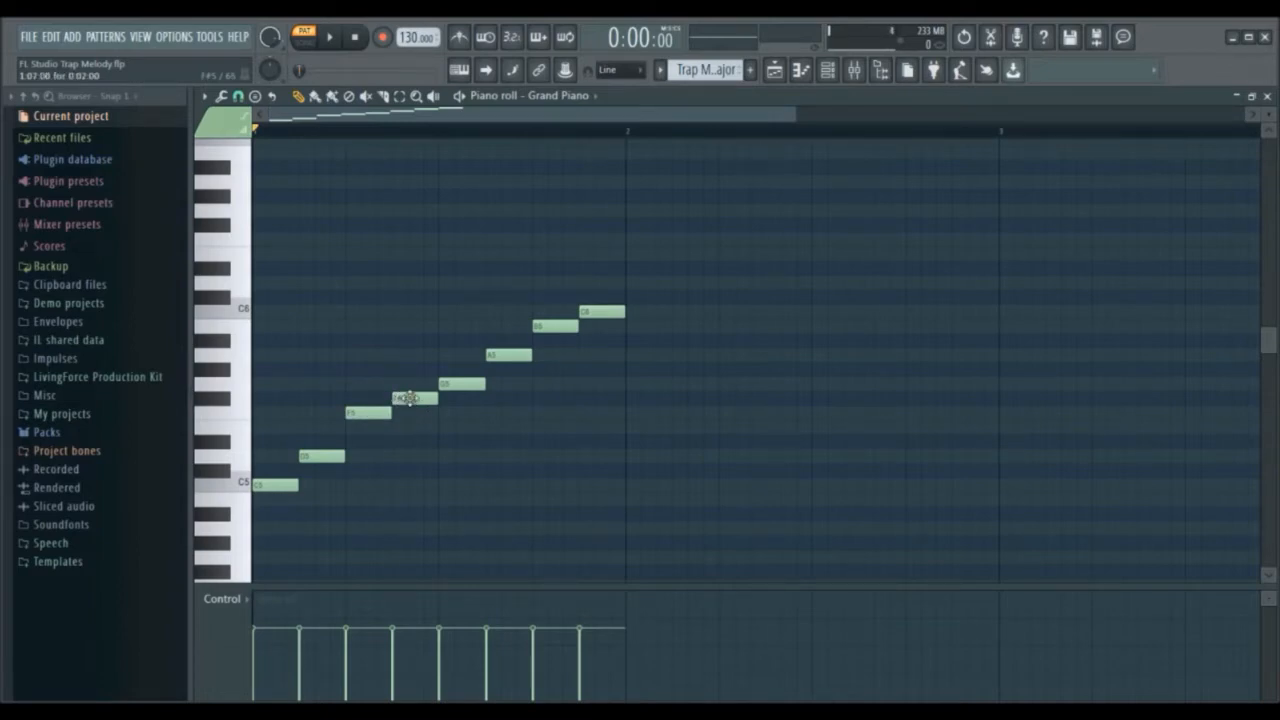
pyautogui.click(358, 416)
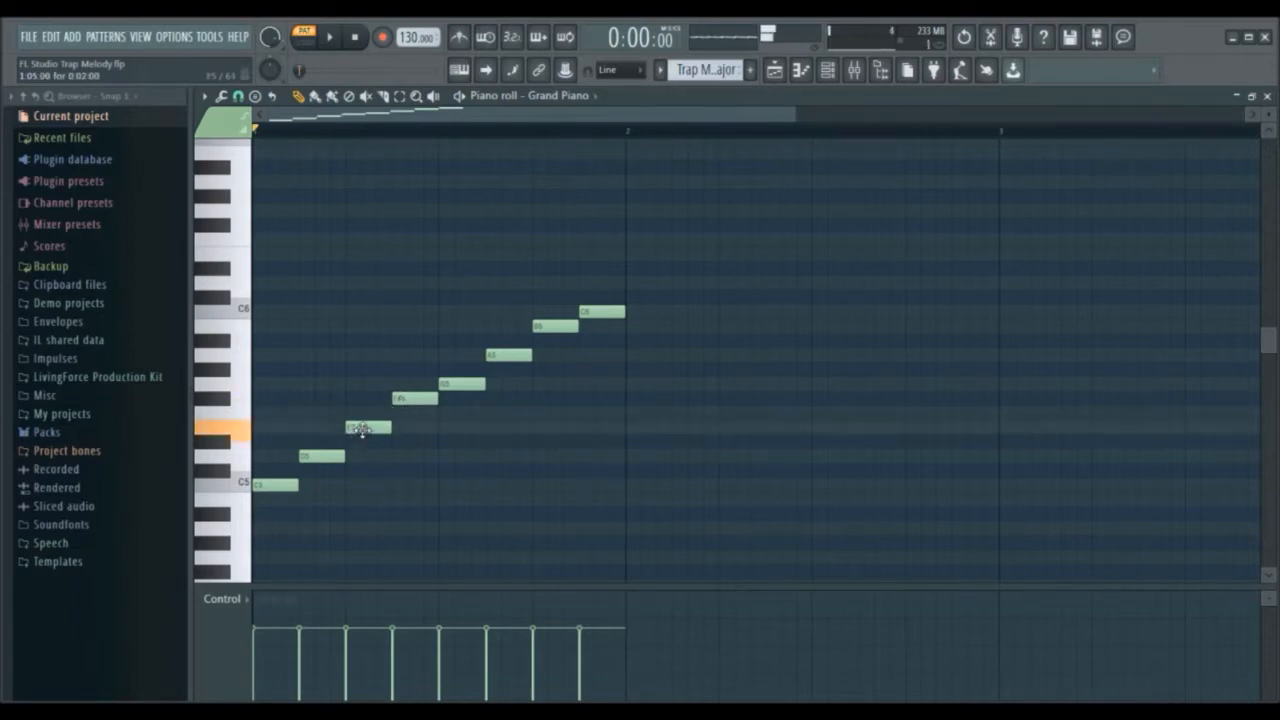
pyautogui.moveTo(362, 430); pyautogui.dragTo(362, 415)
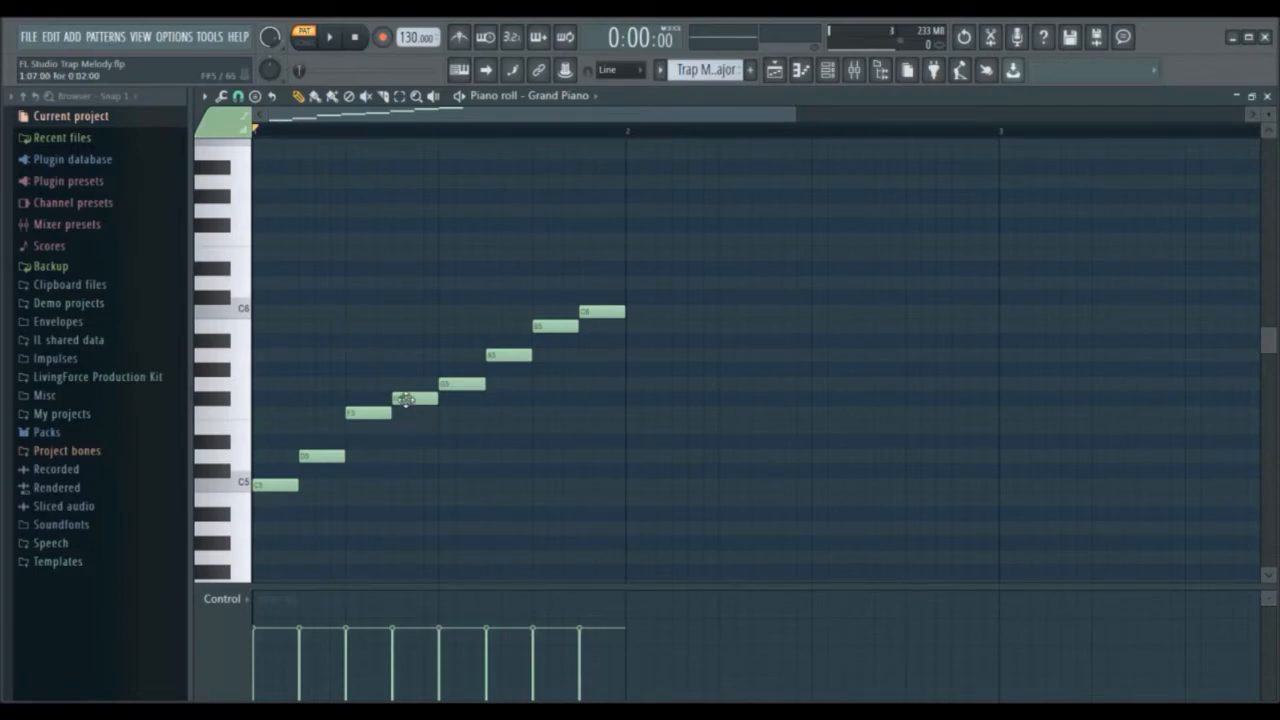
# Play the modified scale in the Trap Melody C Major pattern and stop playback.
pyautogui.click(331, 37)
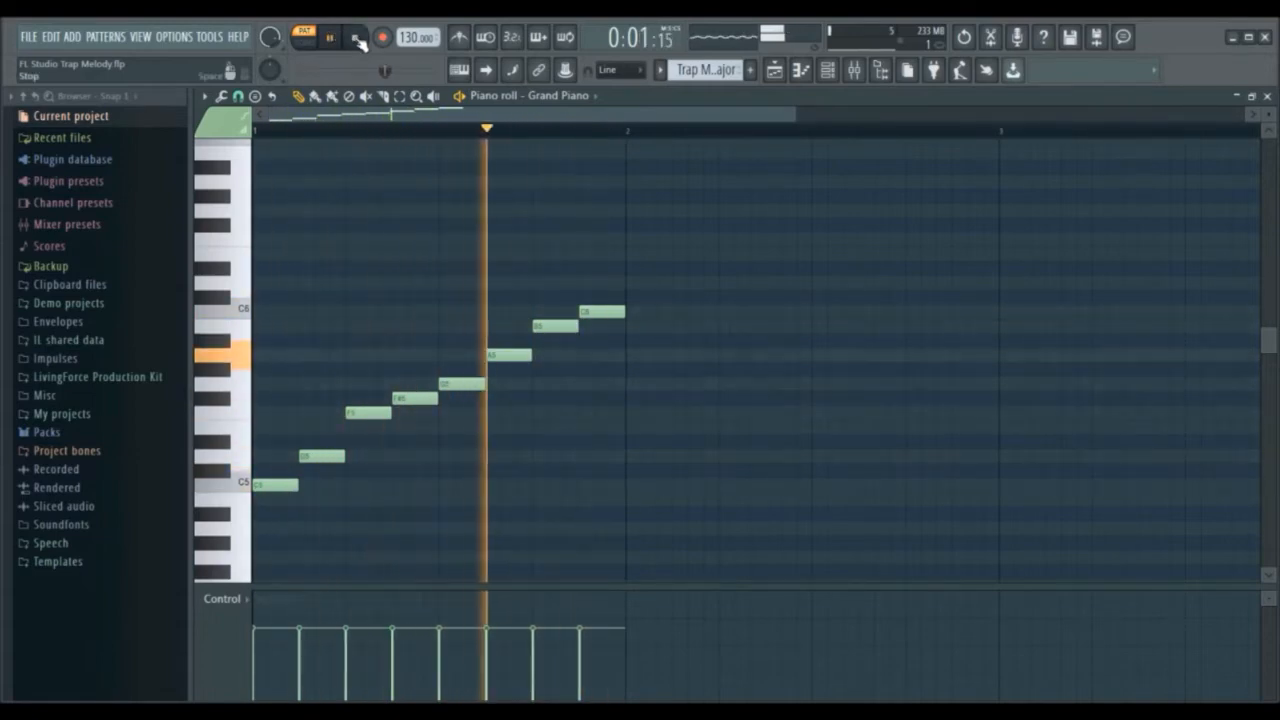
pyautogui.click(358, 40)
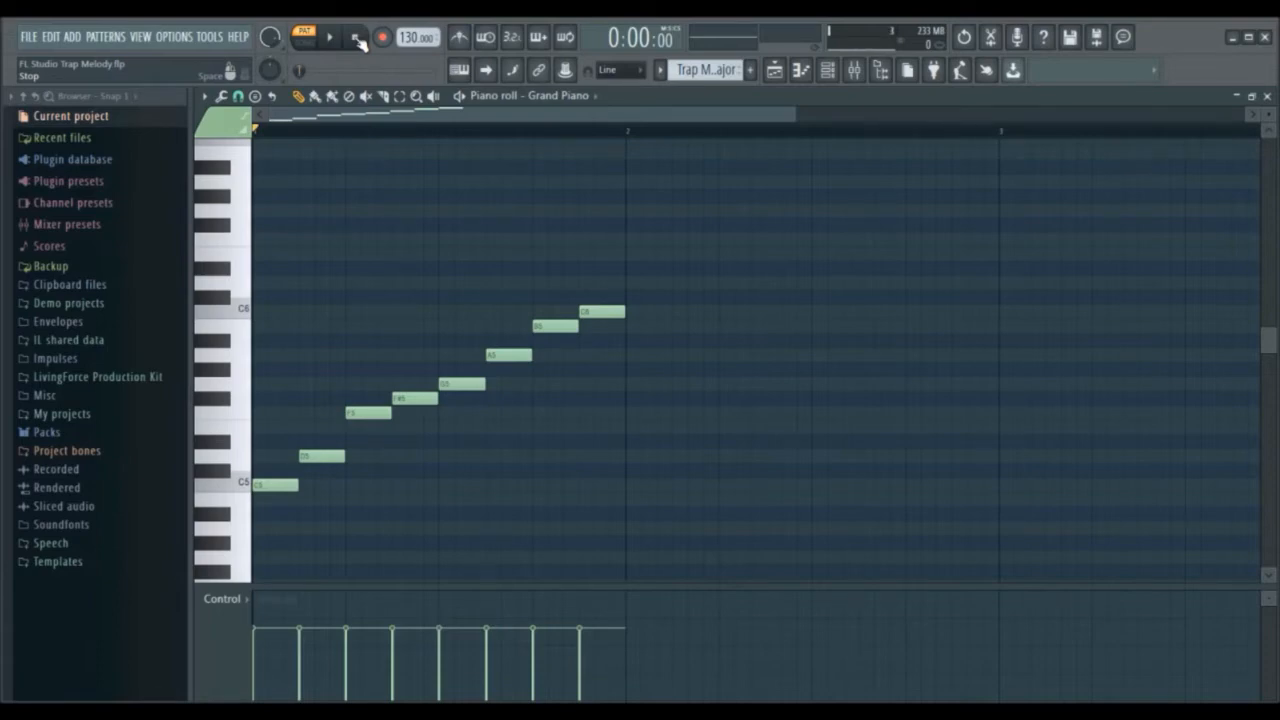
# Insert a new pattern and name it "Trap Practice Melody".
pyautogui.click(660, 70)
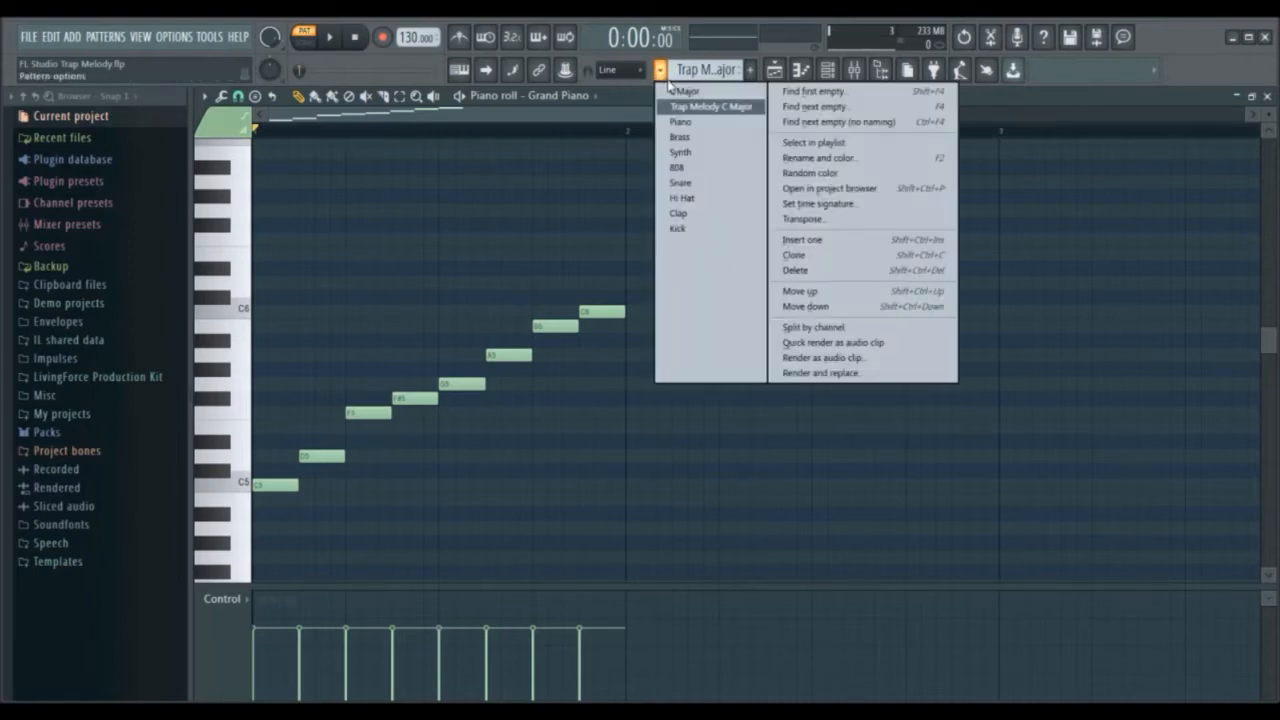
pyautogui.click(802, 241)
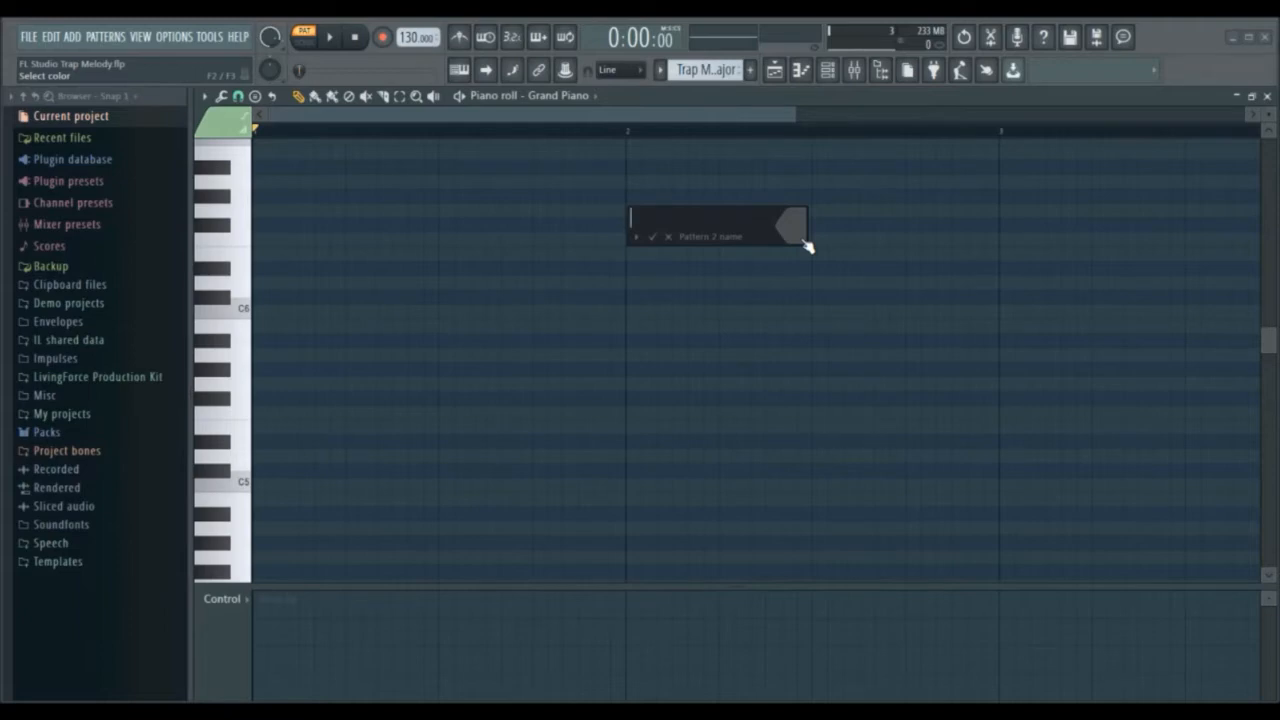
pyautogui.write('Trap Practice')
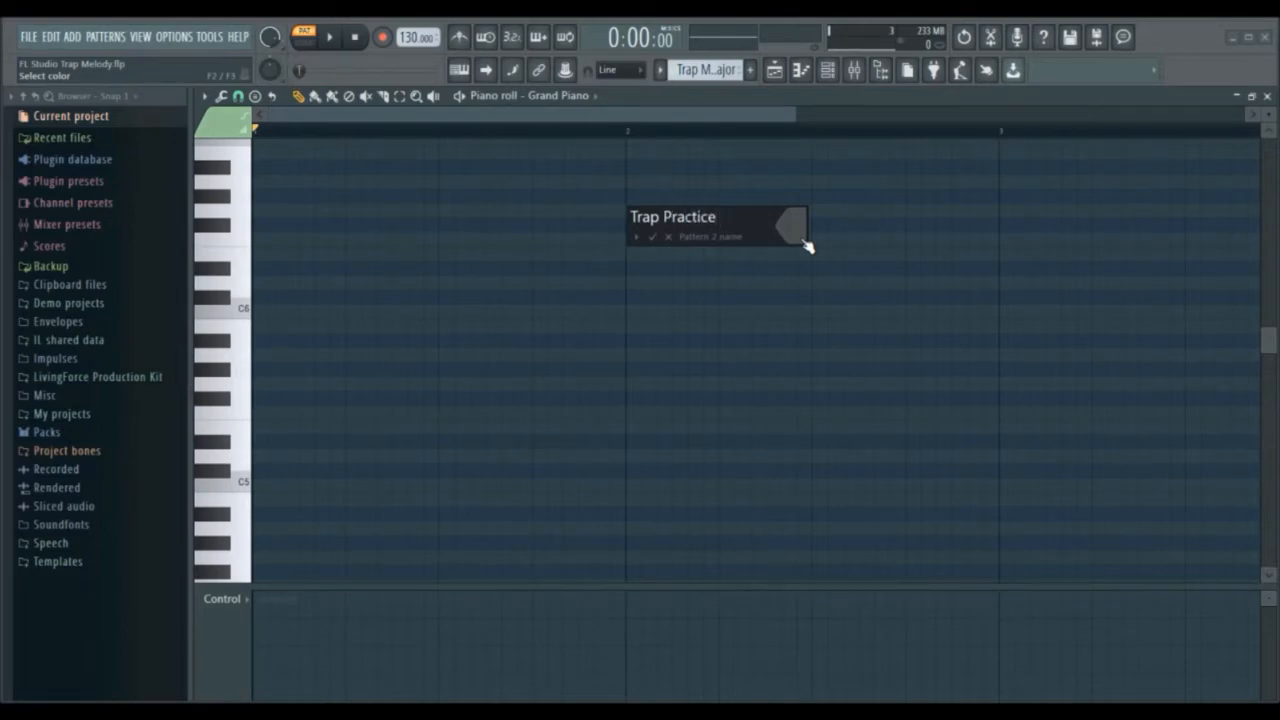
pyautogui.write(' Melody')
pyautogui.click(653, 236)
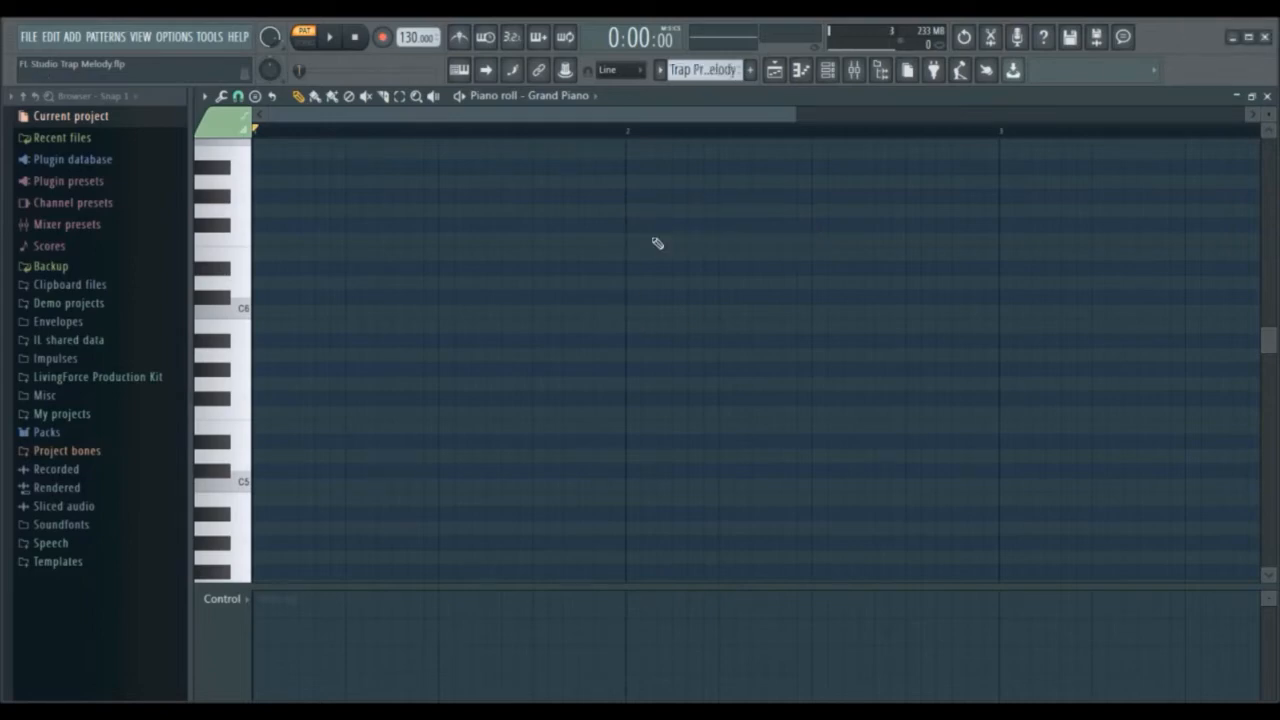
# Review the scale notes in the Trap Melody C Major pattern, then return to the Trap Practice Melody pattern.
pyautogui.click(661, 70)
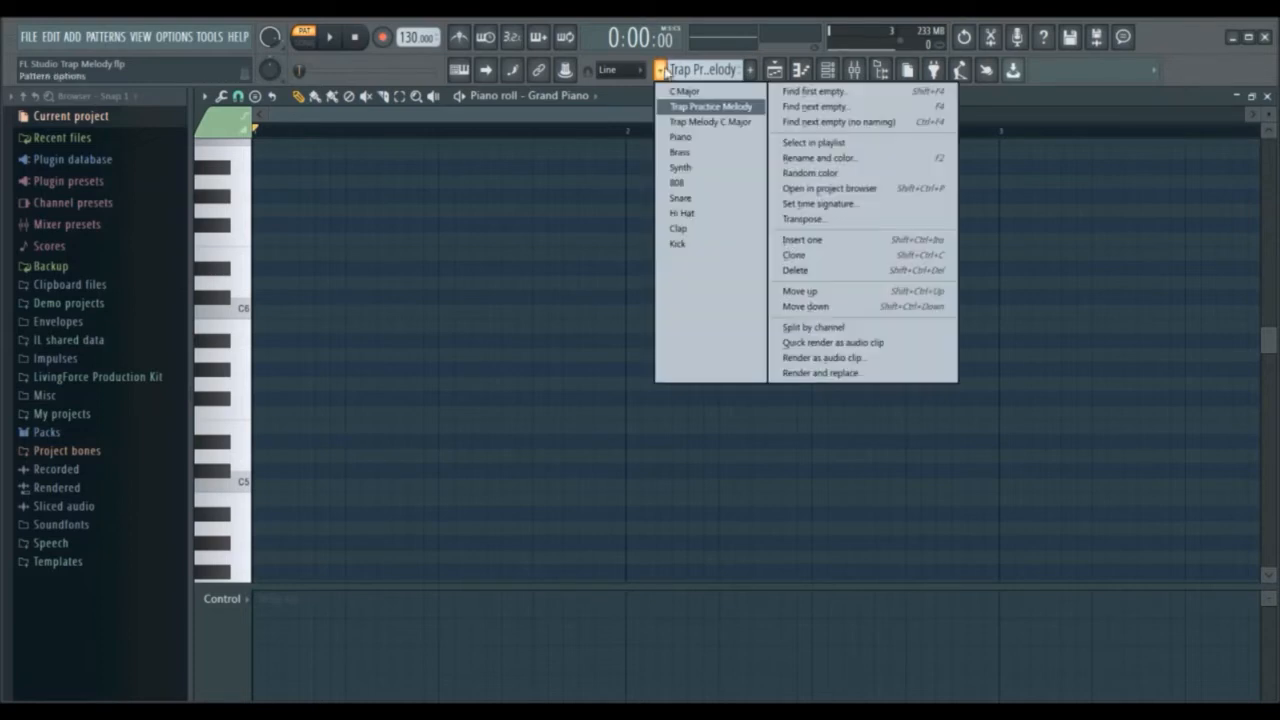
pyautogui.click(681, 124)
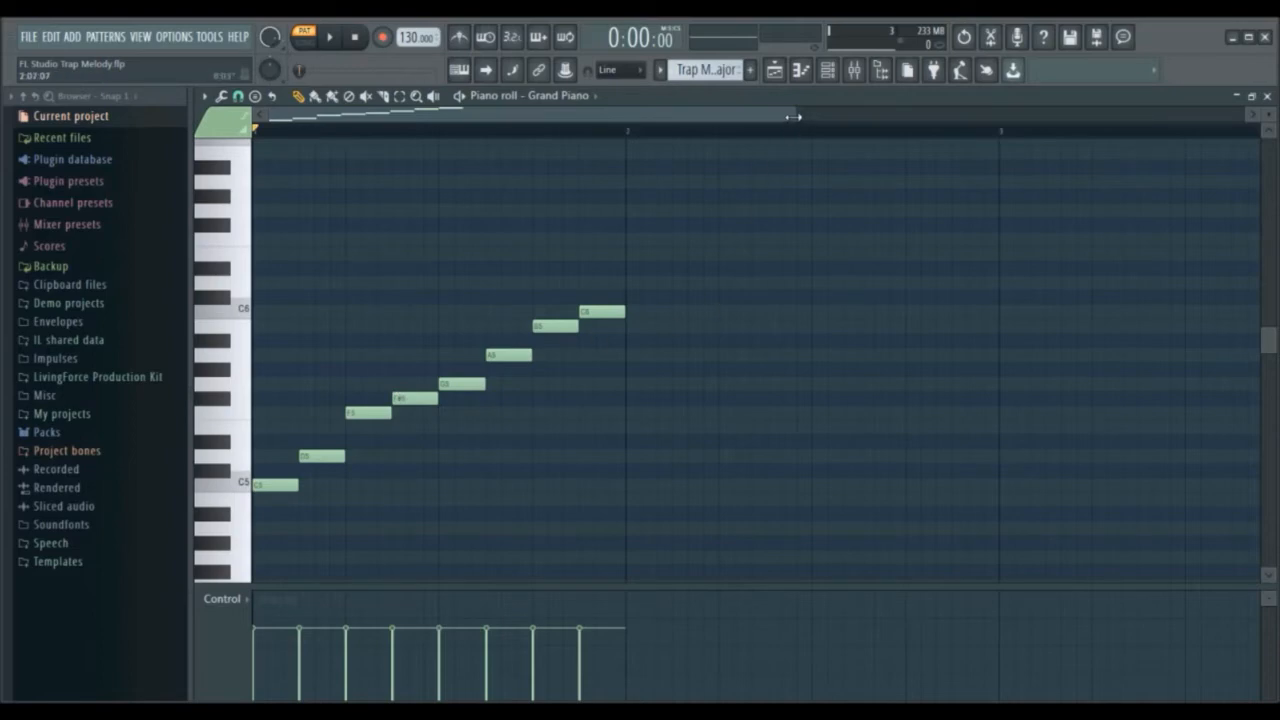
pyautogui.moveTo(795, 116); pyautogui.dragTo(1043, 112)
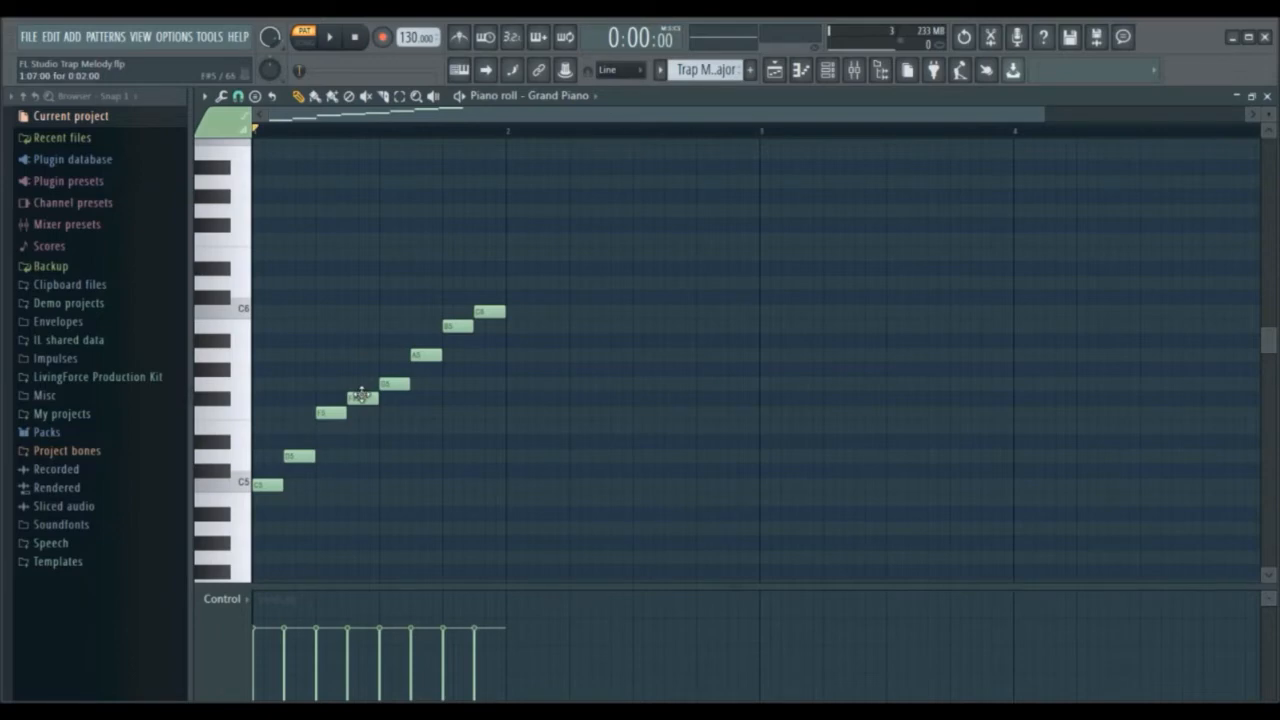
pyautogui.click(660, 70)
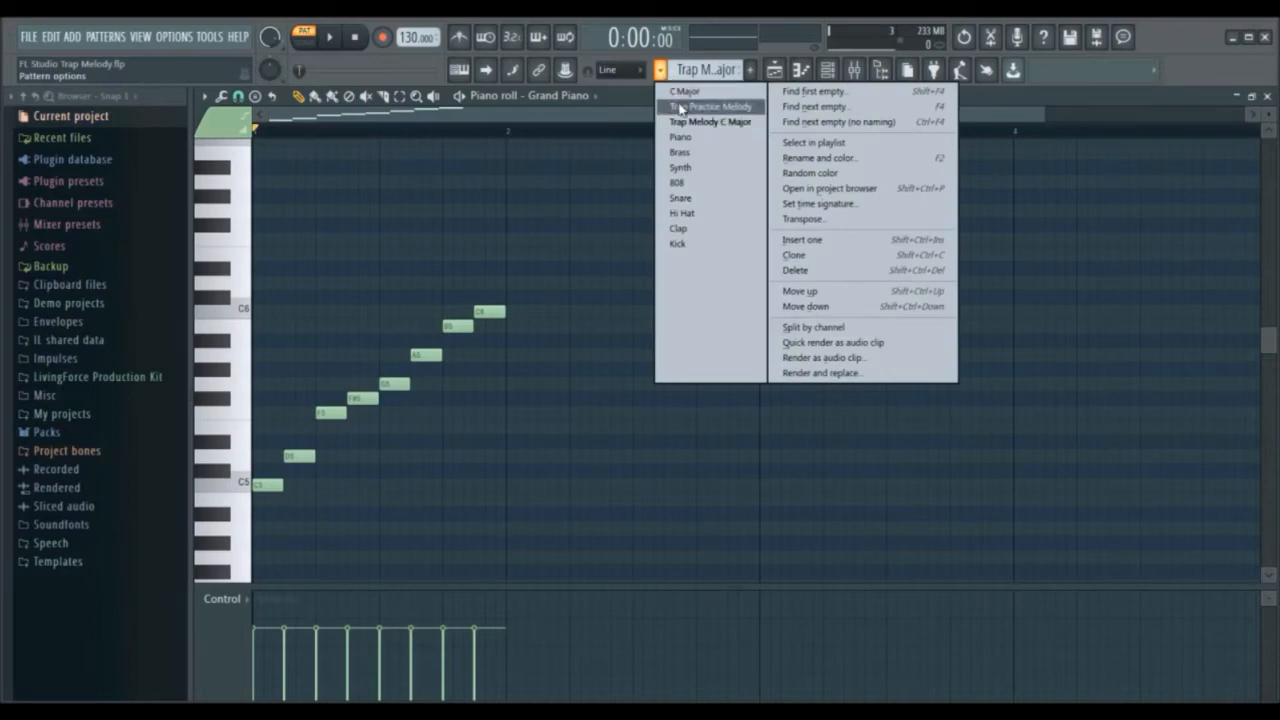
pyautogui.click(680, 107)
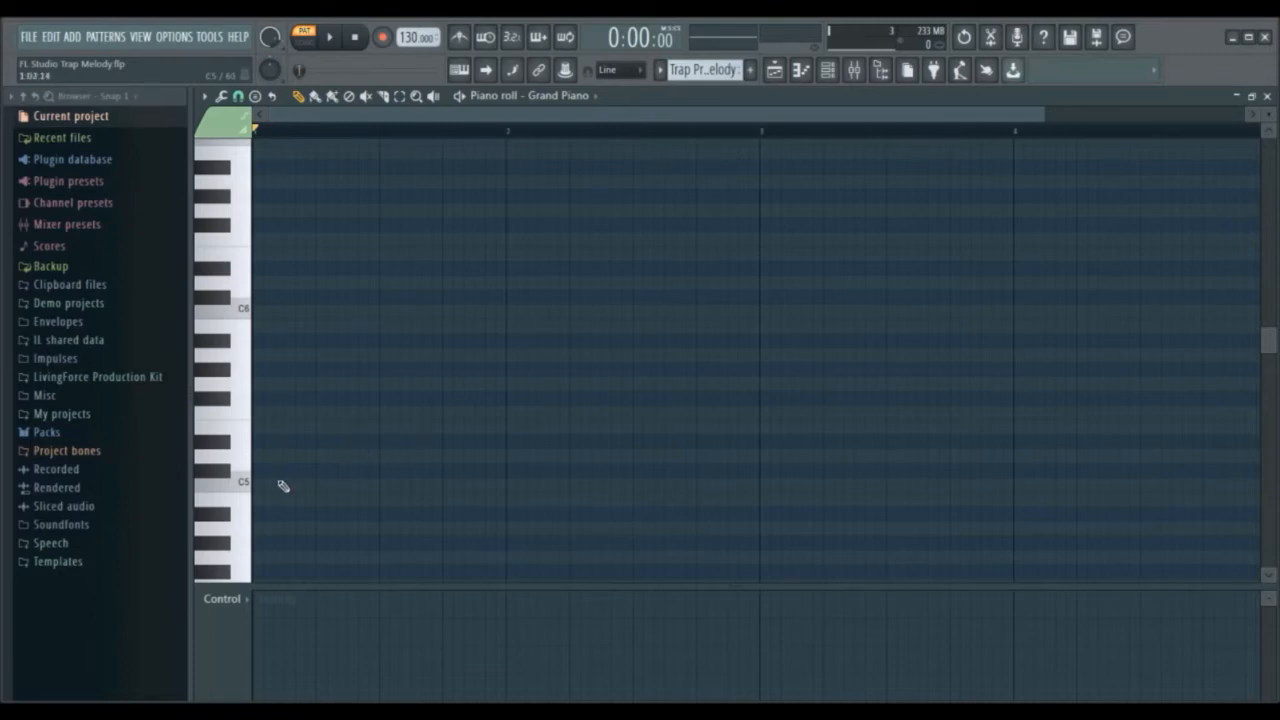
# Place four consecutive notes, each four steps long, to fill bar 1: C5, F5, F#5 and D5.
pyautogui.moveTo(281, 483); pyautogui.dragTo(257, 484)
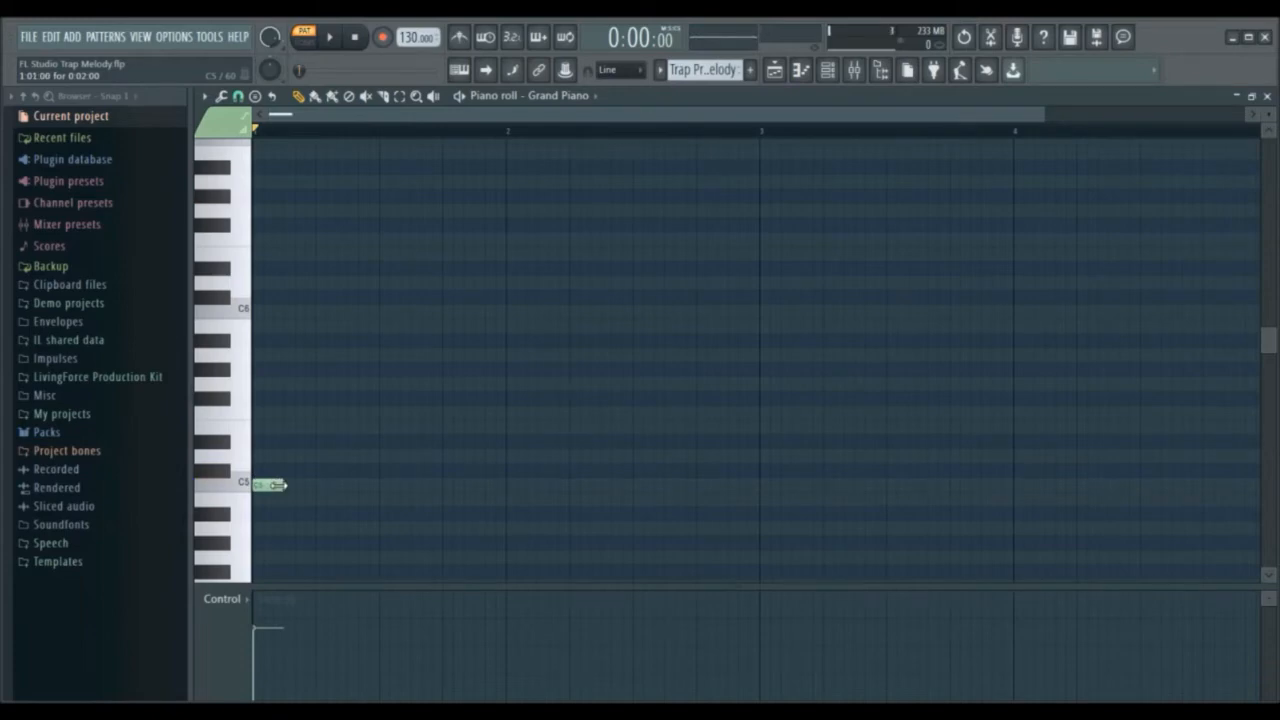
pyautogui.moveTo(279, 485); pyautogui.dragTo(314, 489)
pyautogui.click(322, 416)
pyautogui.moveTo(348, 414); pyautogui.dragTo(344, 416)
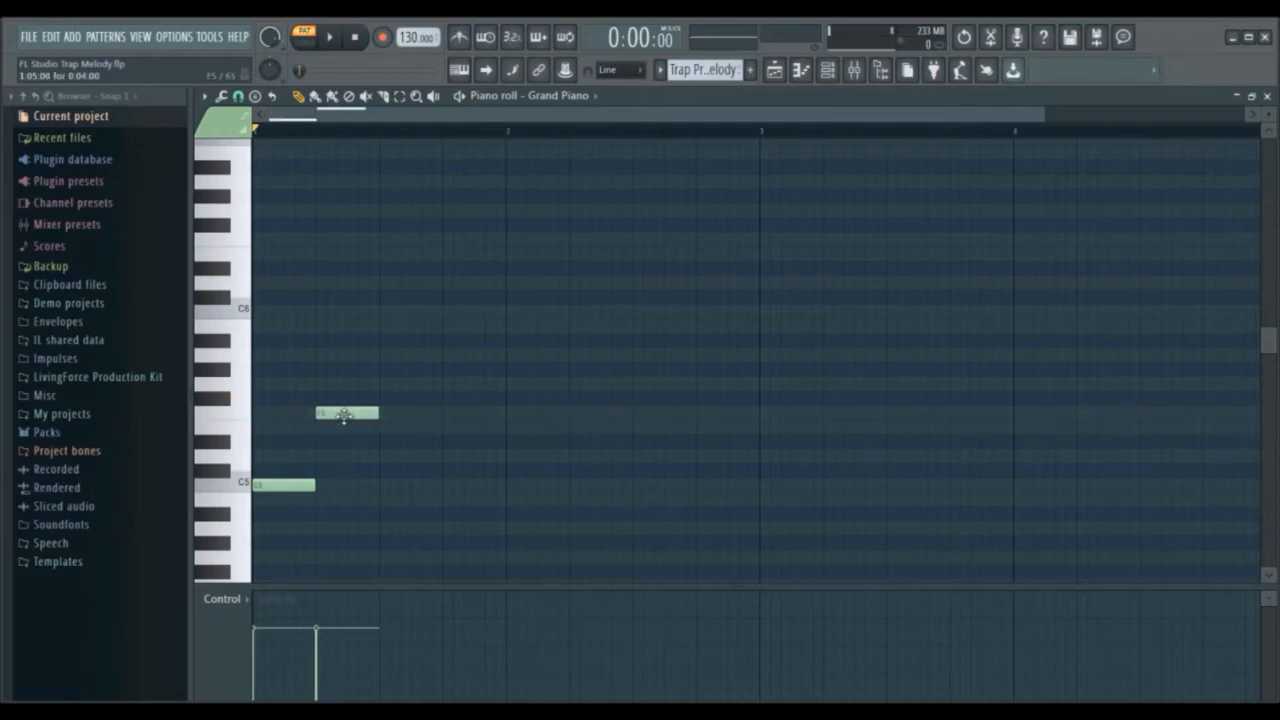
pyautogui.click(385, 400)
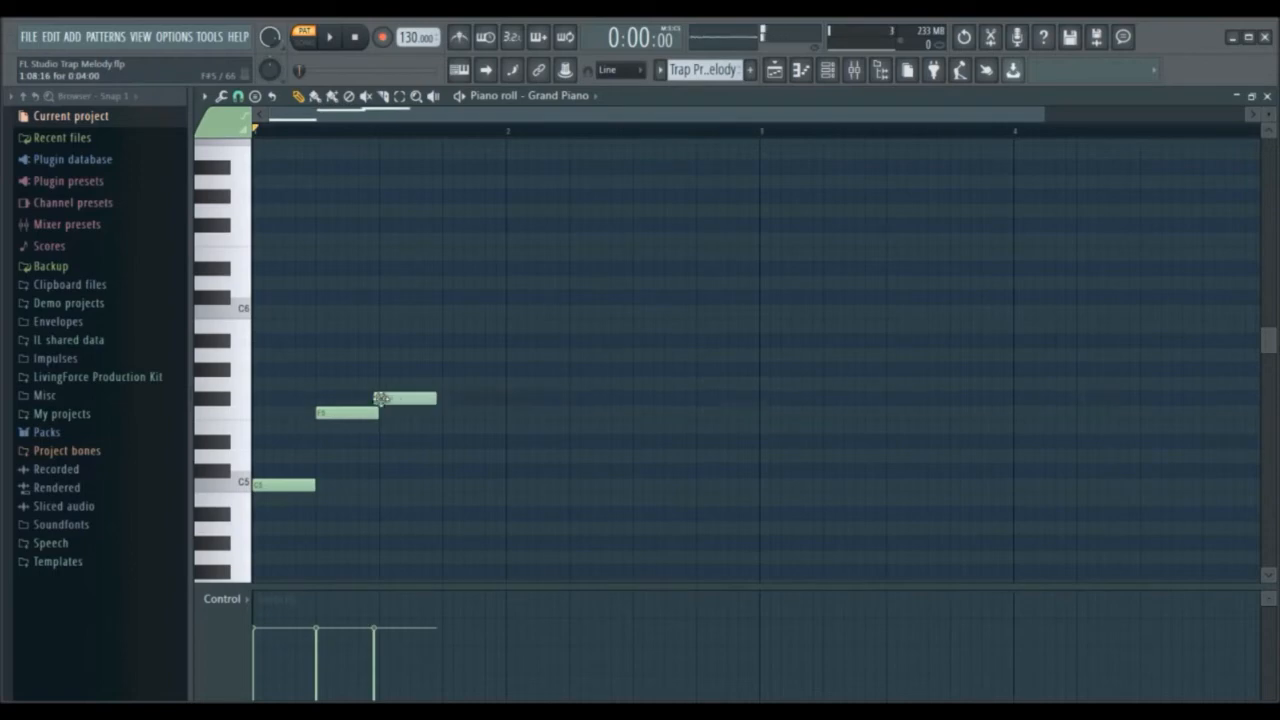
pyautogui.moveTo(397, 398); pyautogui.dragTo(404, 396)
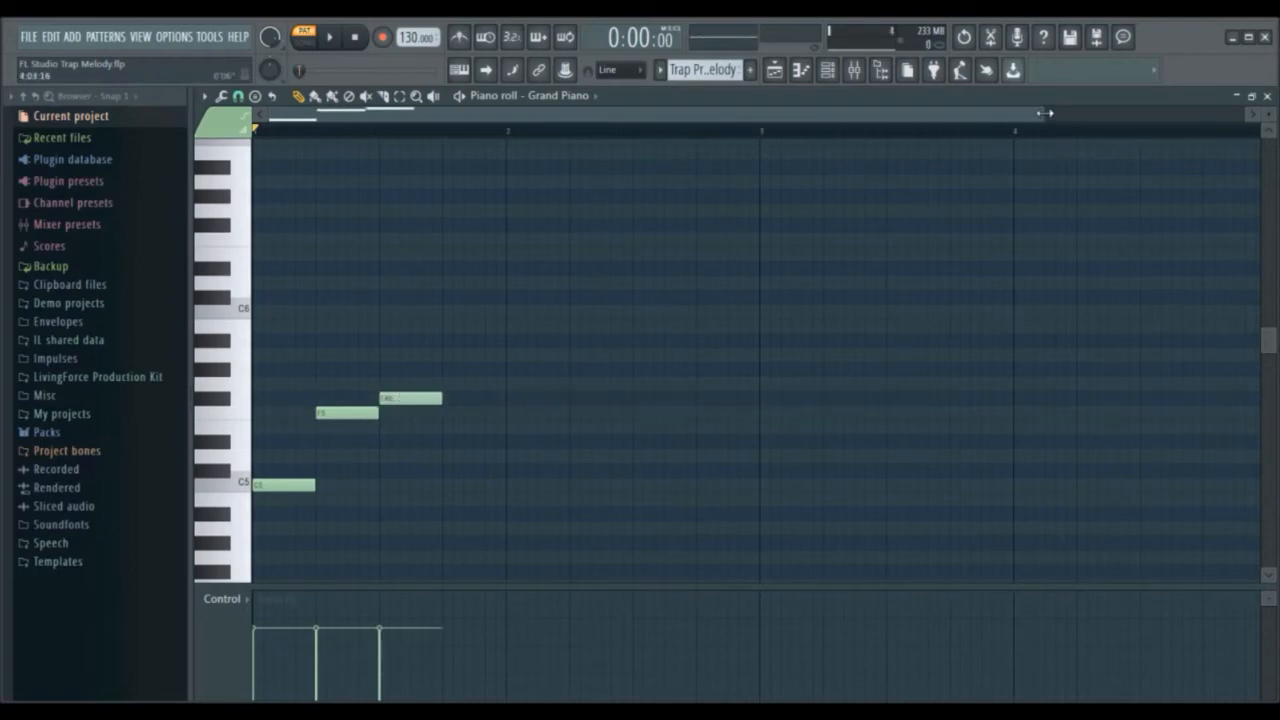
pyautogui.moveTo(1044, 114); pyautogui.dragTo(808, 152)
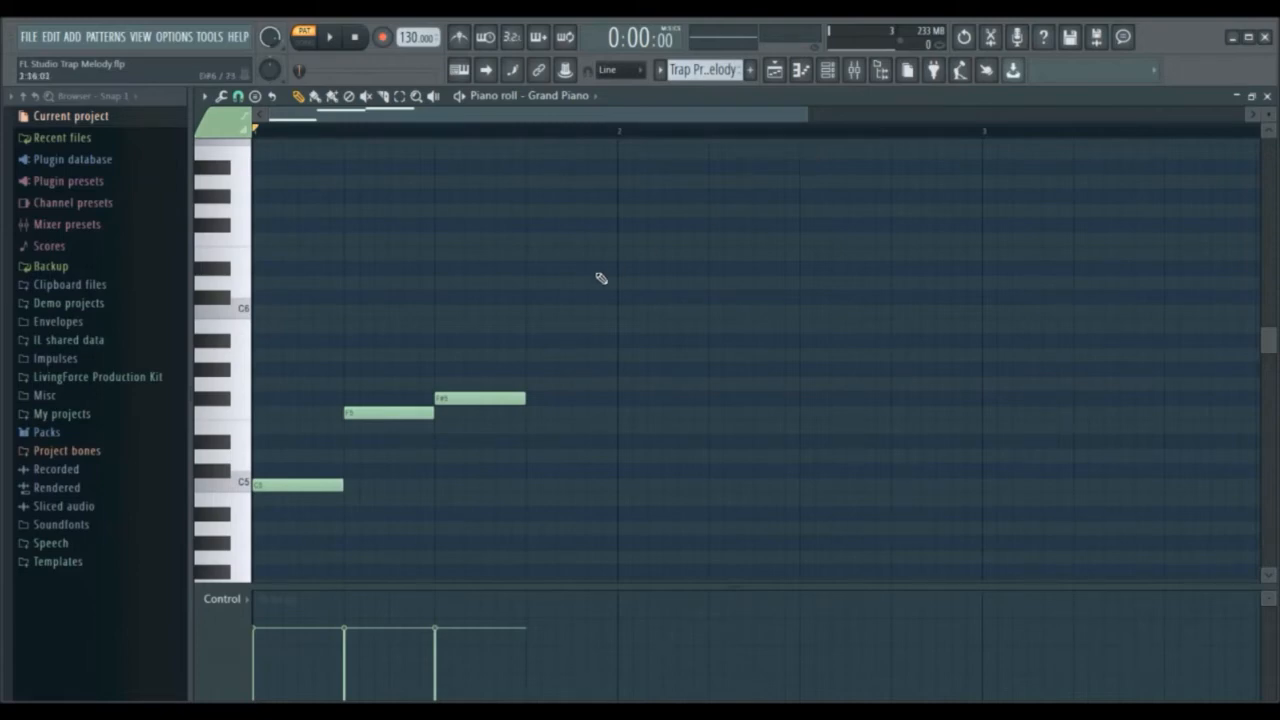
pyautogui.click(530, 457)
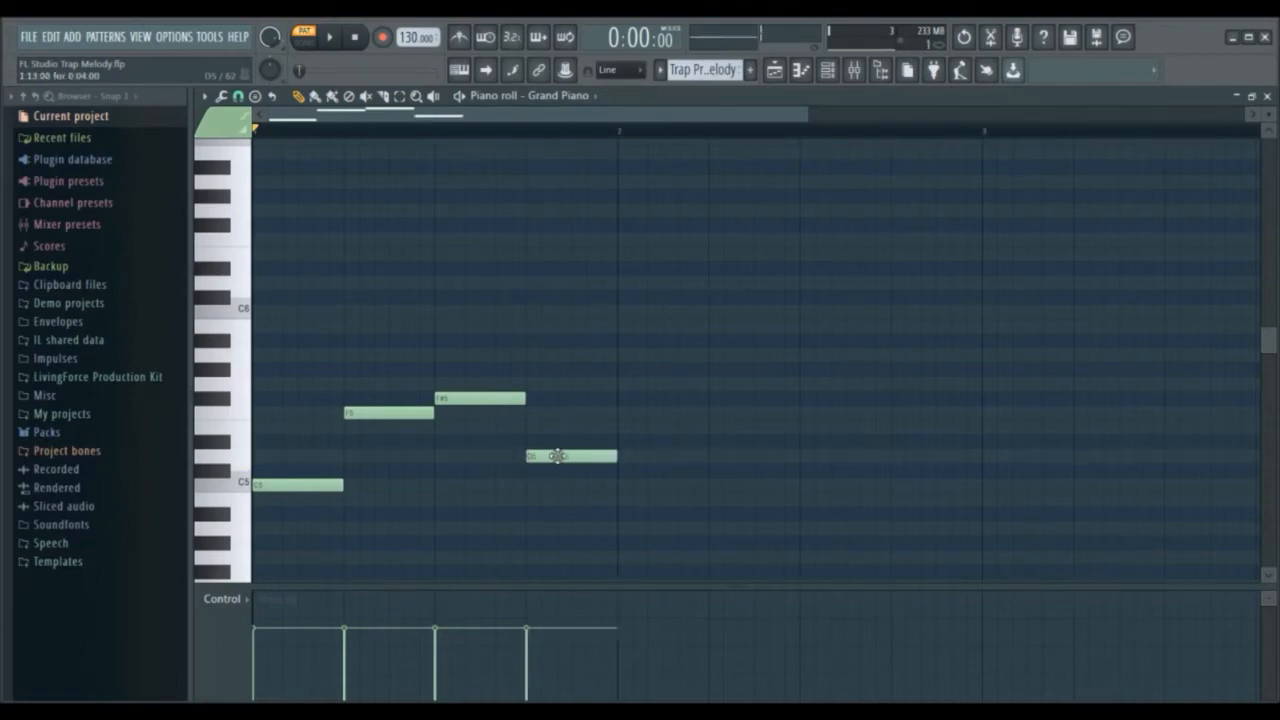
pyautogui.click(562, 456)
# Play the four-note practice melody and stop playback.
pyautogui.click(331, 39)
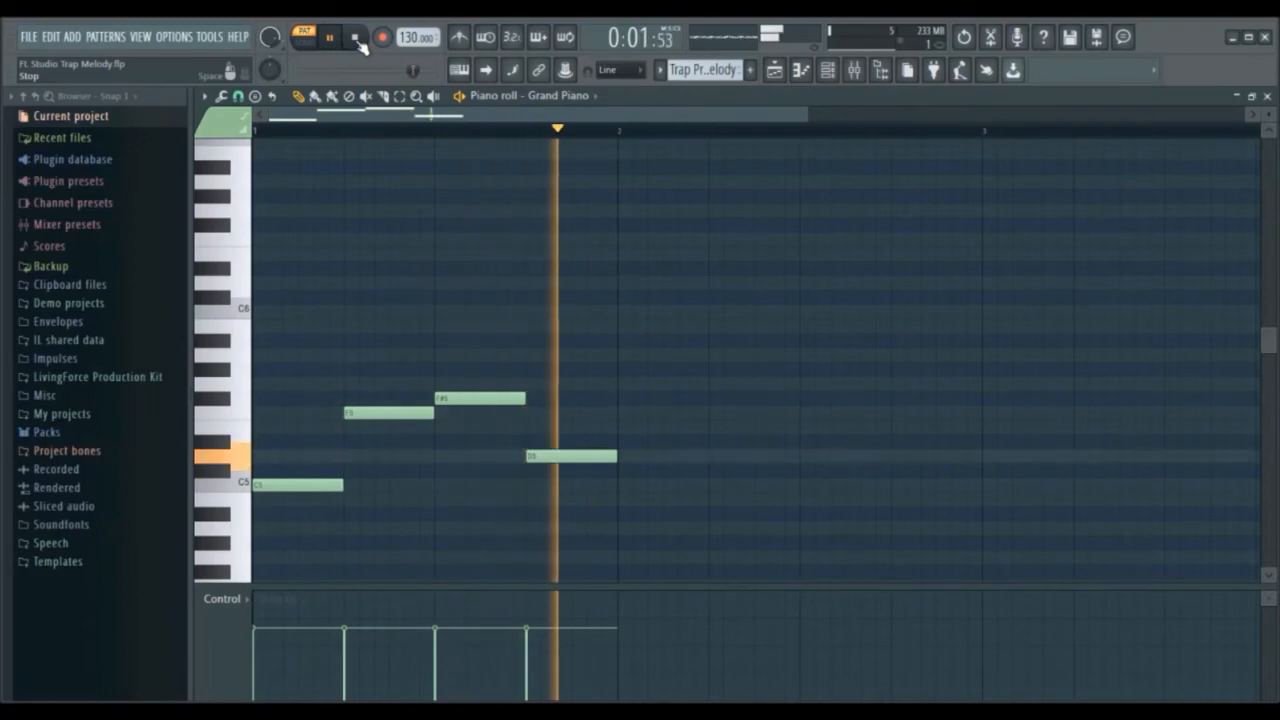
pyautogui.click(356, 38)
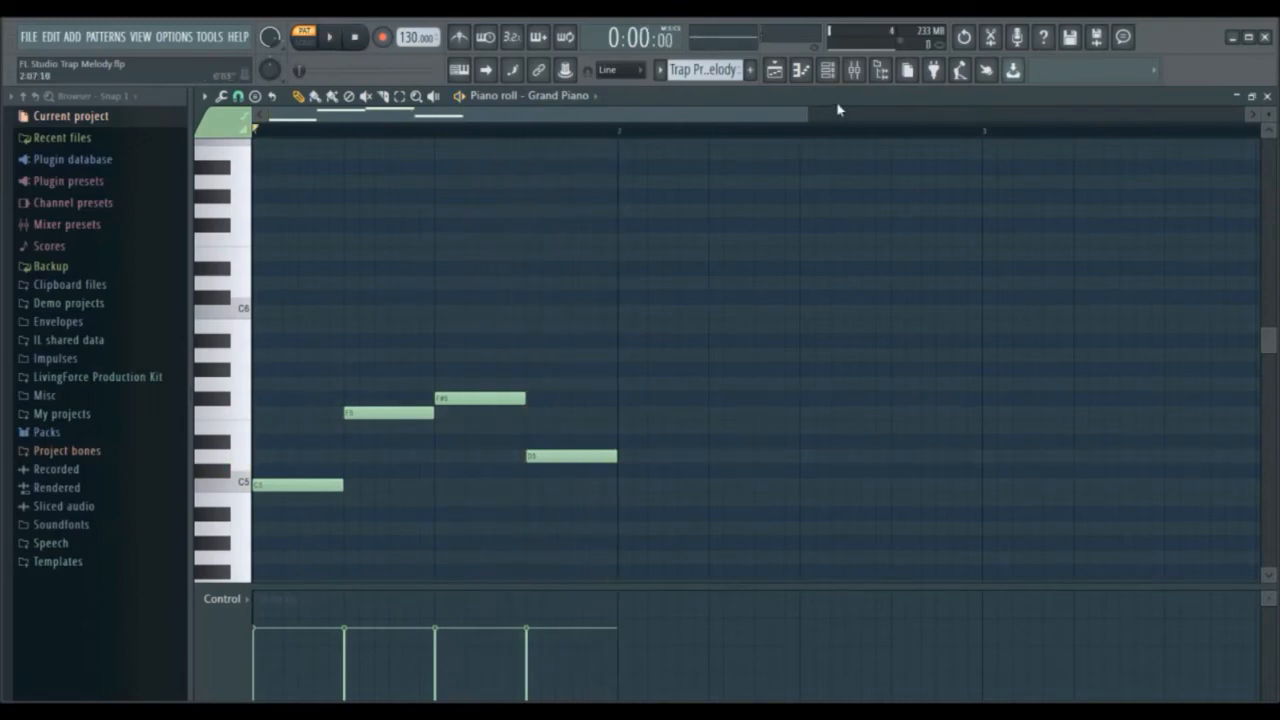
# Copy all four notes of bar 1 into bar 2 at the same pitches and clear the selection.
pyautogui.moveTo(812, 122); pyautogui.dragTo(979, 118)
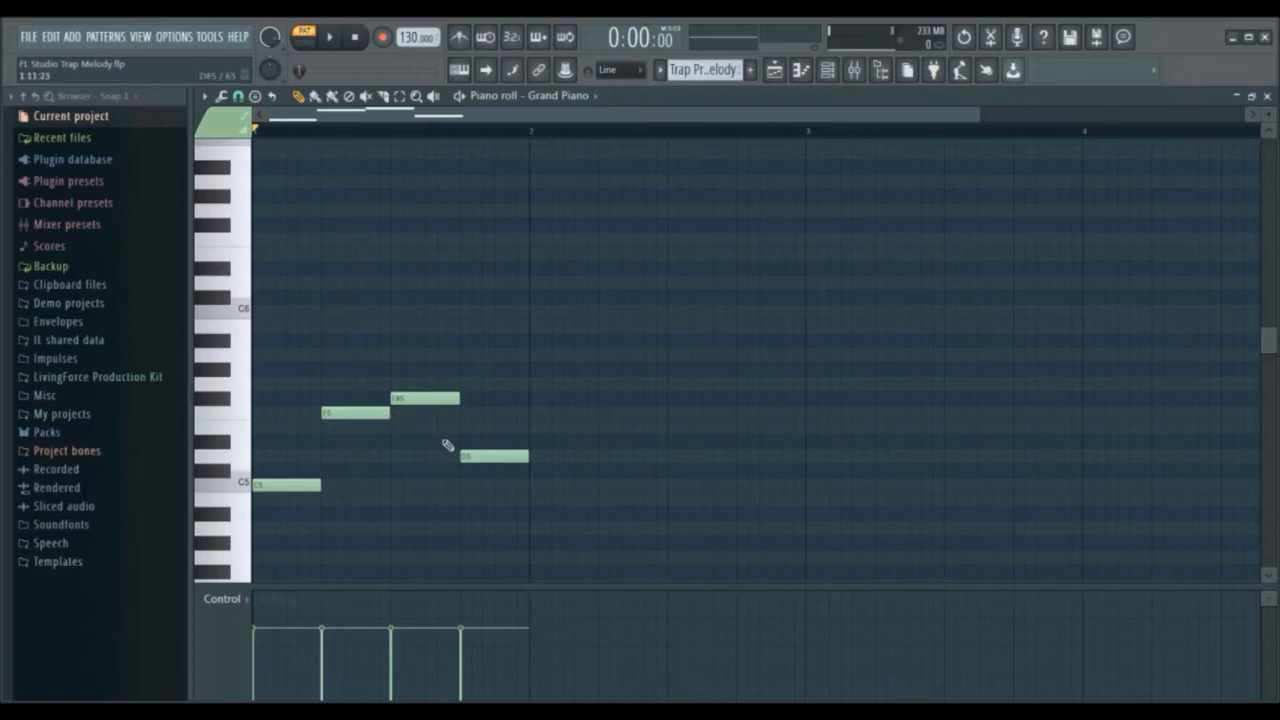
pyautogui.hotkey('ctrl', 'a')
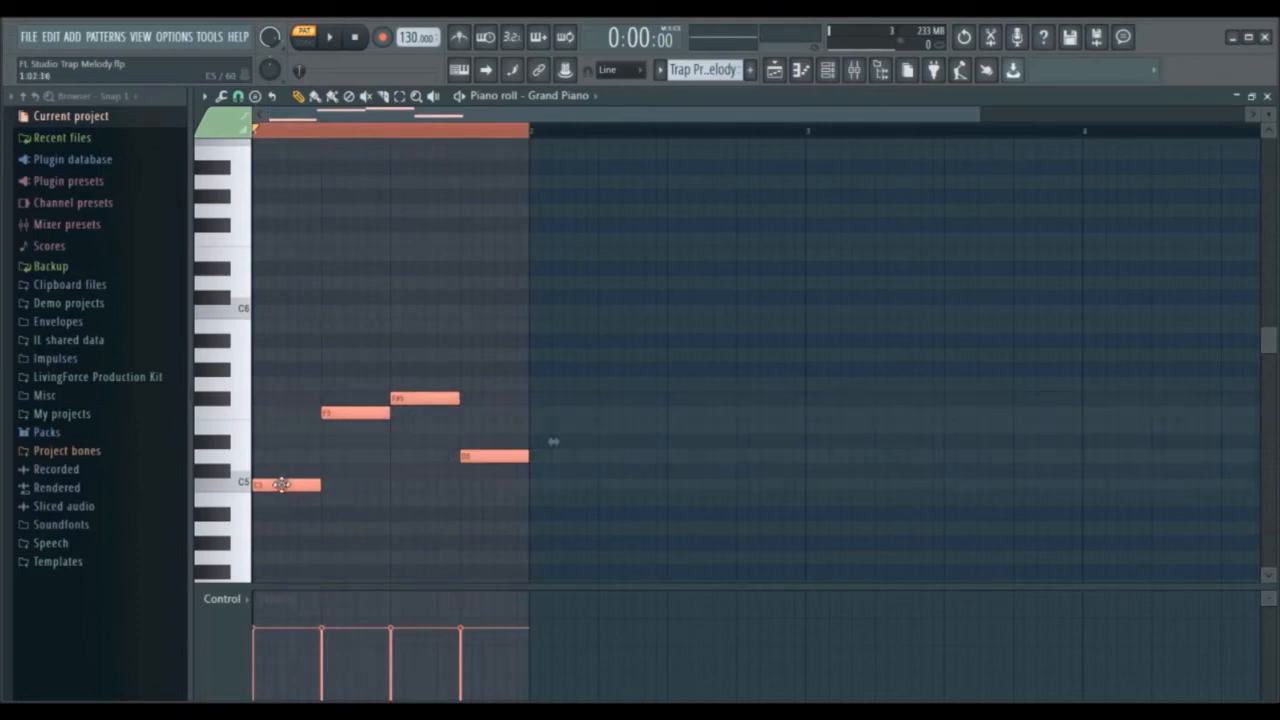
pyautogui.moveTo(282, 485); pyautogui.dragTo(559, 502)
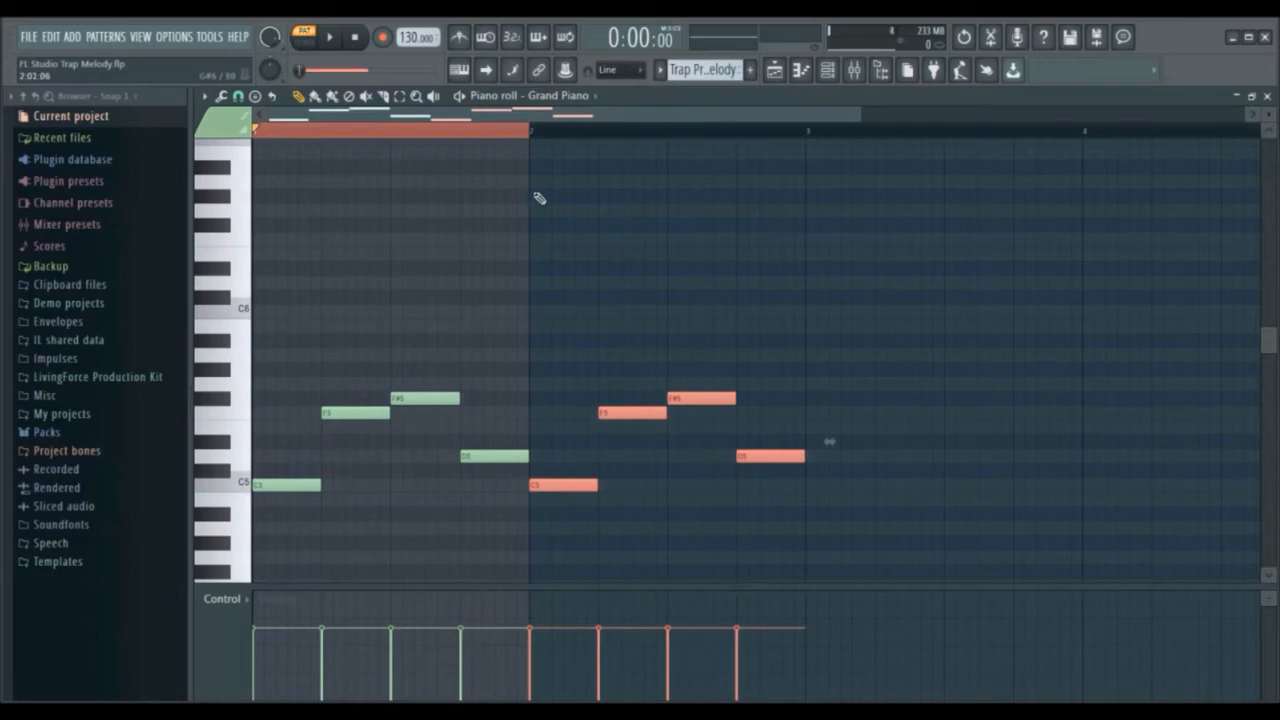
pyautogui.hotkey('ctrl', 'd')
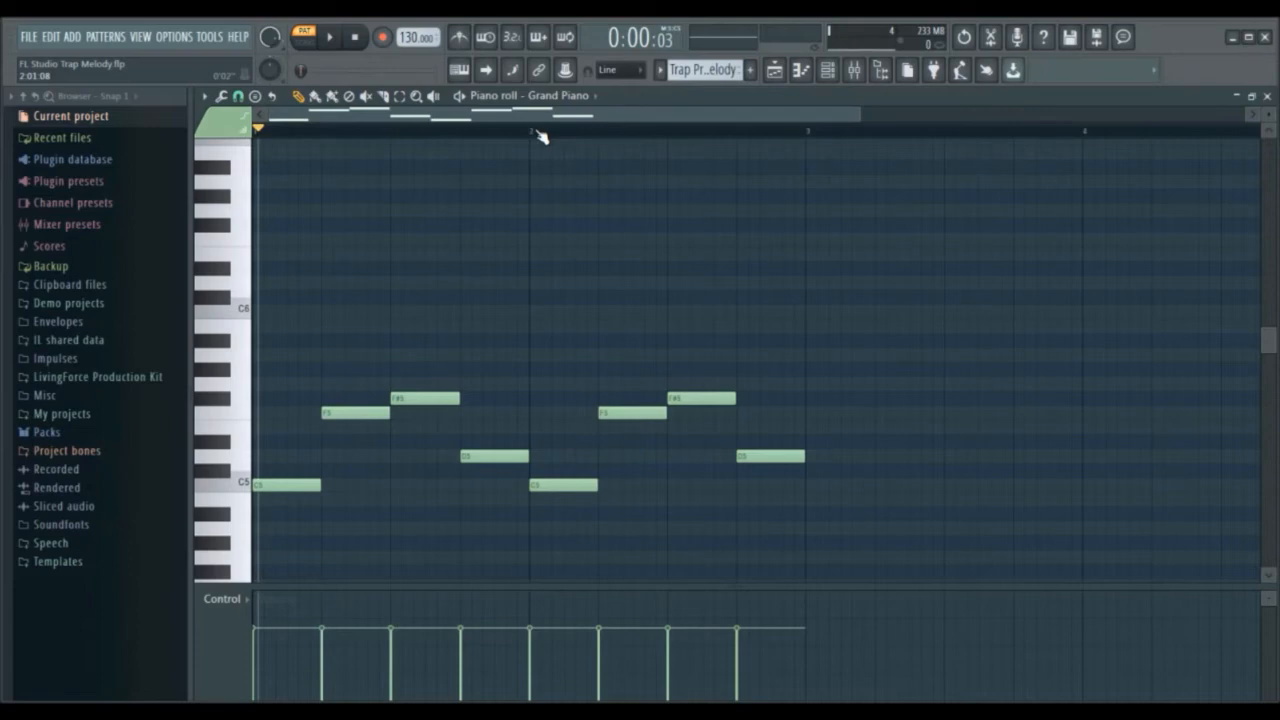
# Select the four notes in bar 2 and copy them into bar 3 at the same pitches.
pyautogui.click(768, 457)
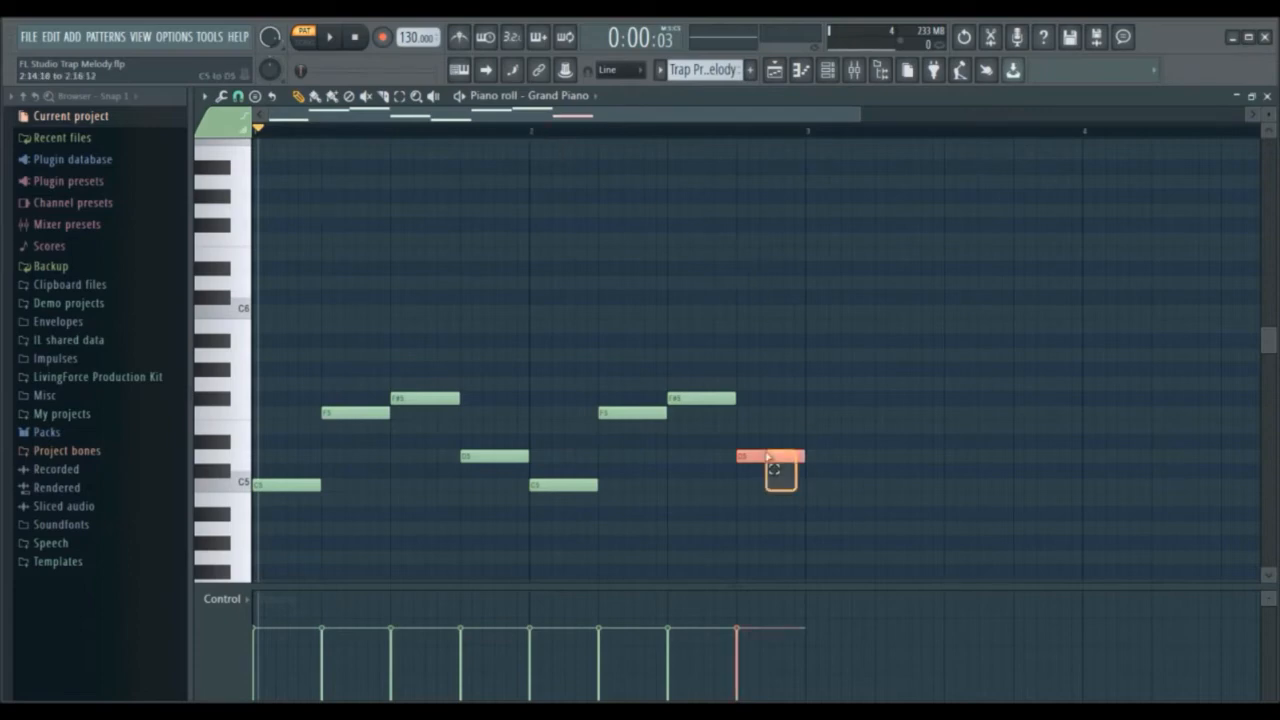
pyautogui.moveTo(768, 457); pyautogui.dragTo(587, 396)
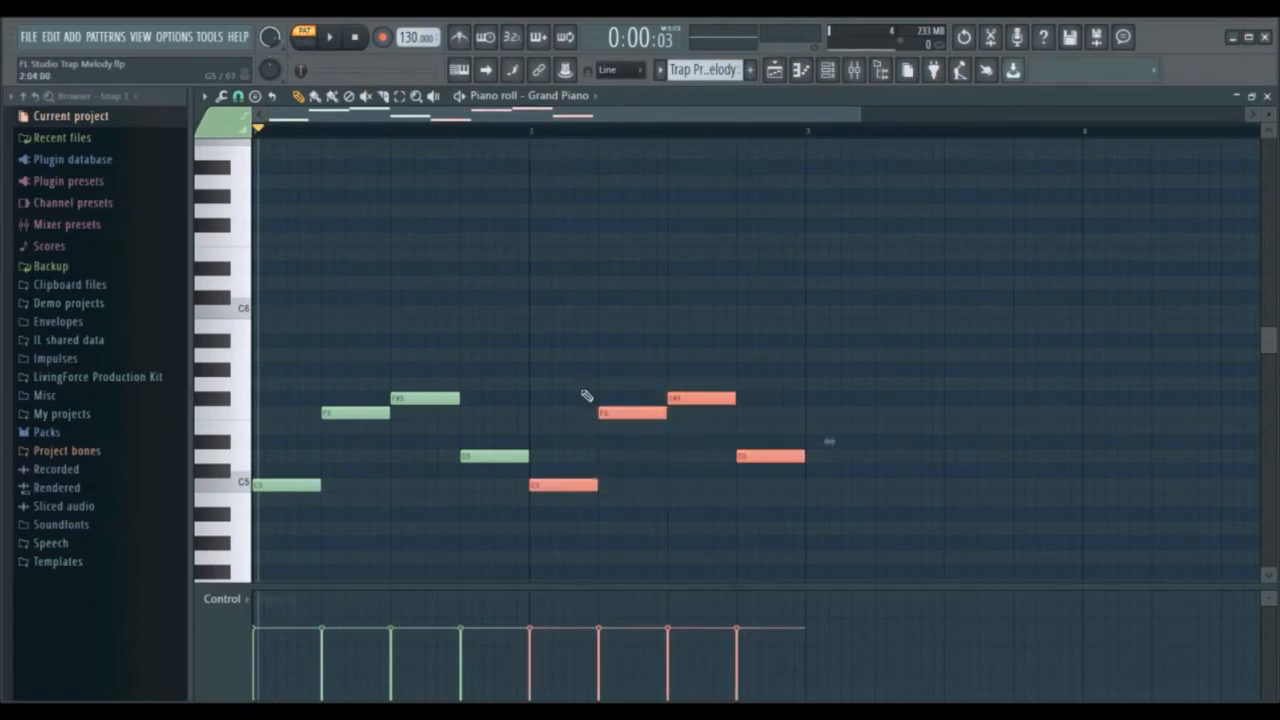
pyautogui.moveTo(560, 488); pyautogui.dragTo(840, 521)
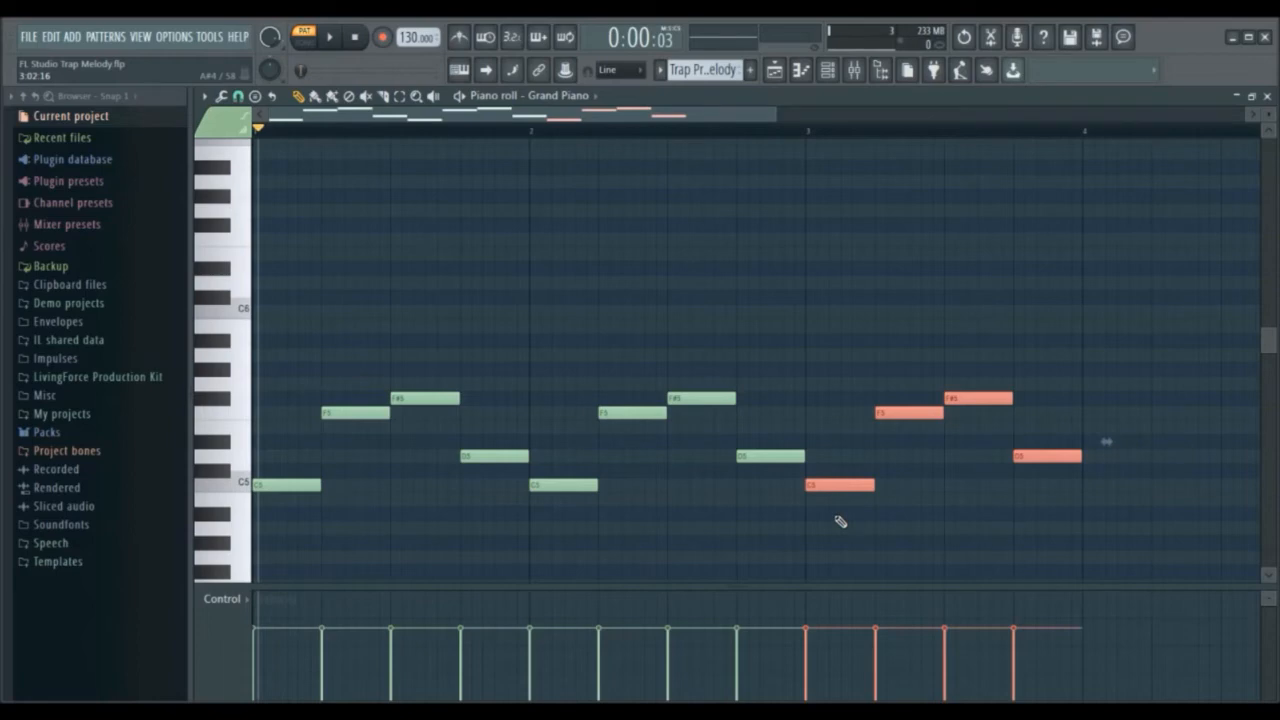
# Clear the selection and change the last three notes of bar 3 to F#5, F5 and F#5.
pyautogui.click(756, 131)
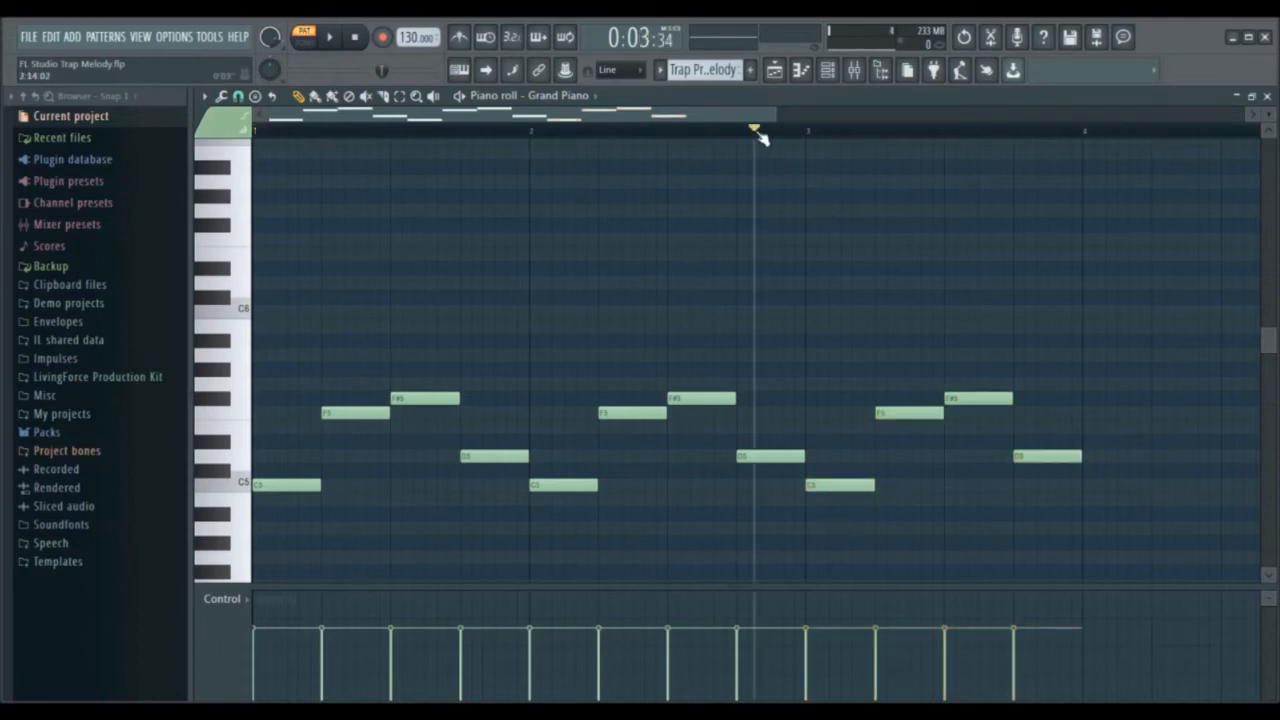
pyautogui.moveTo(908, 410); pyautogui.dragTo(968, 418)
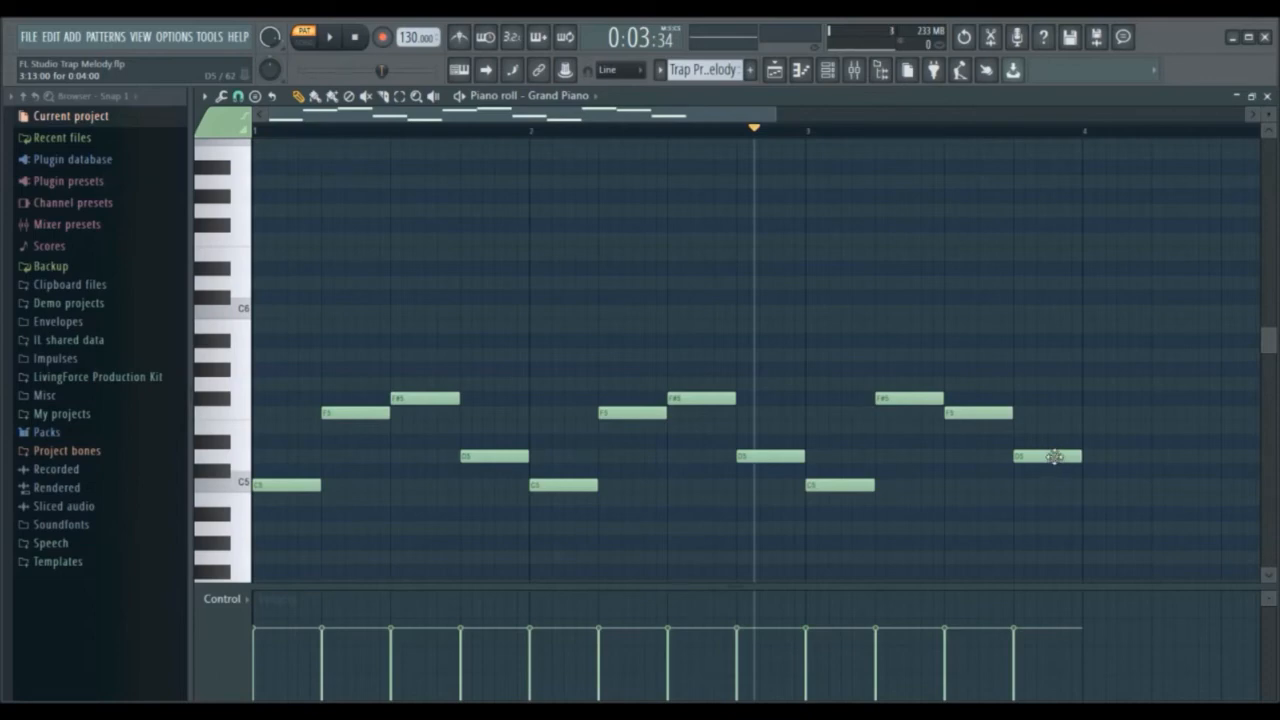
pyautogui.moveTo(1054, 457); pyautogui.dragTo(1054, 426)
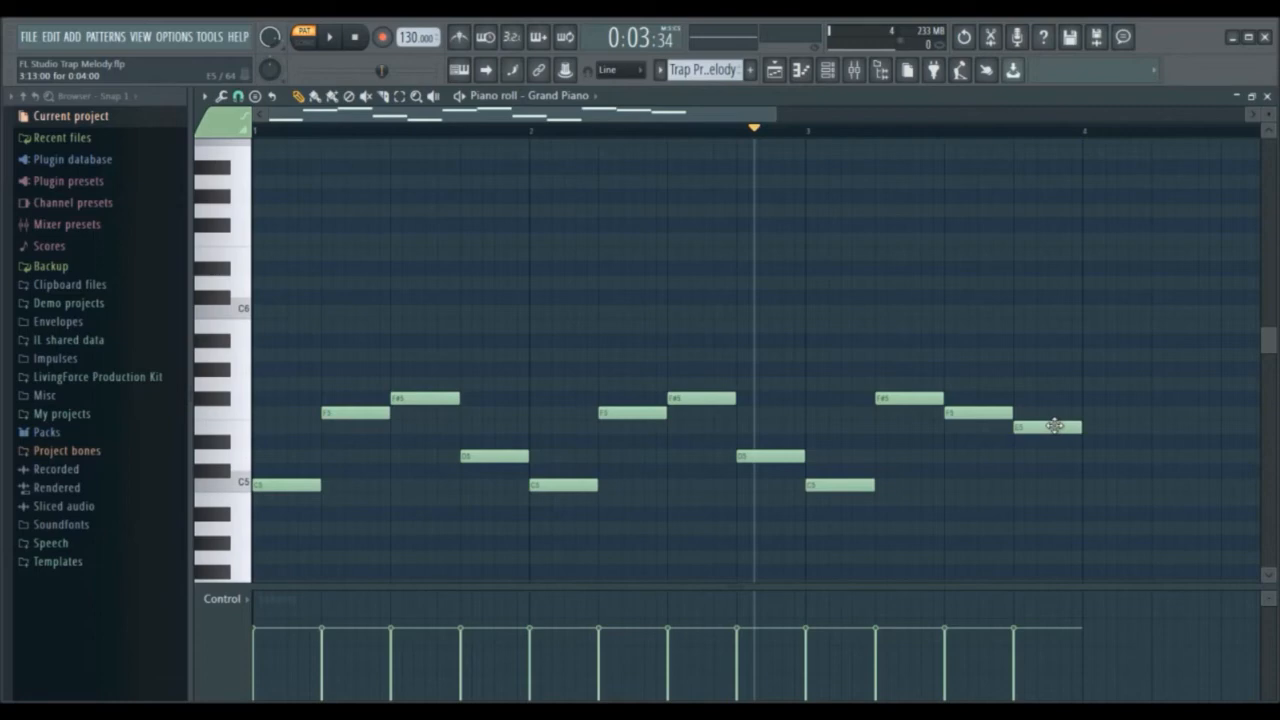
pyautogui.moveTo(1054, 426); pyautogui.dragTo(1054, 395)
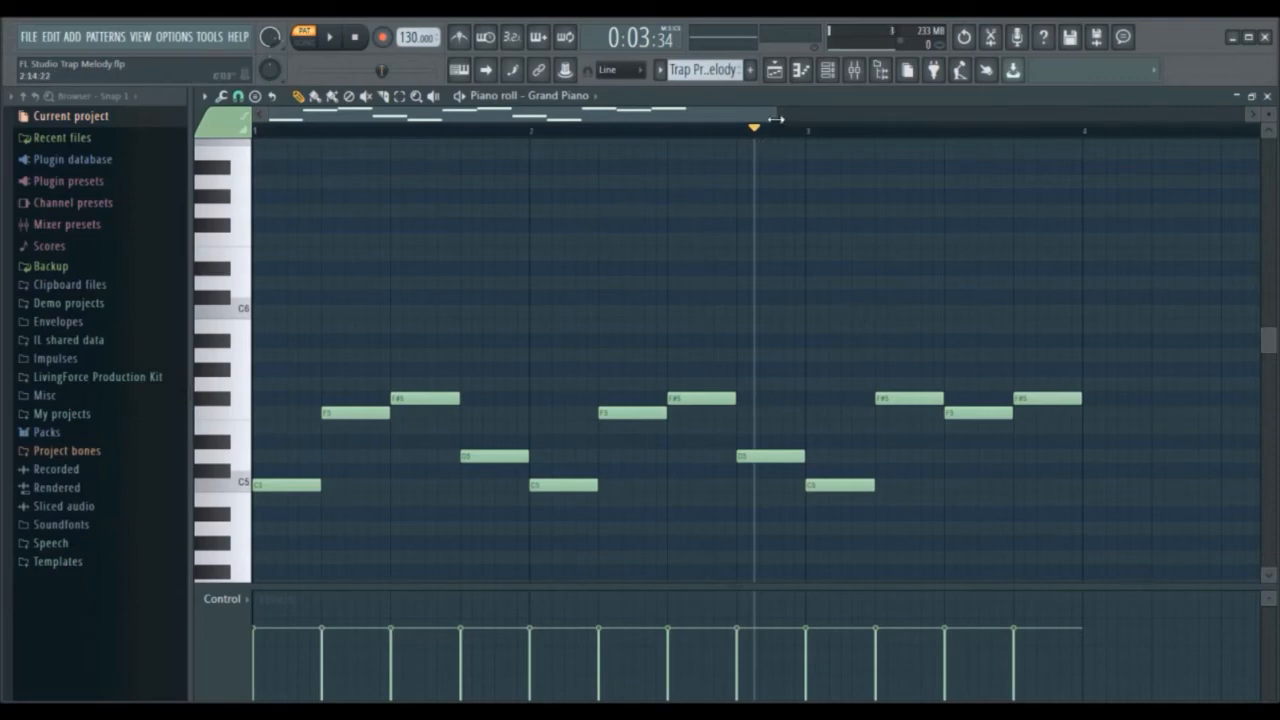
# Play the three-bar melody from the start and stop playback.
pyautogui.click(355, 39)
pyautogui.click(331, 38)
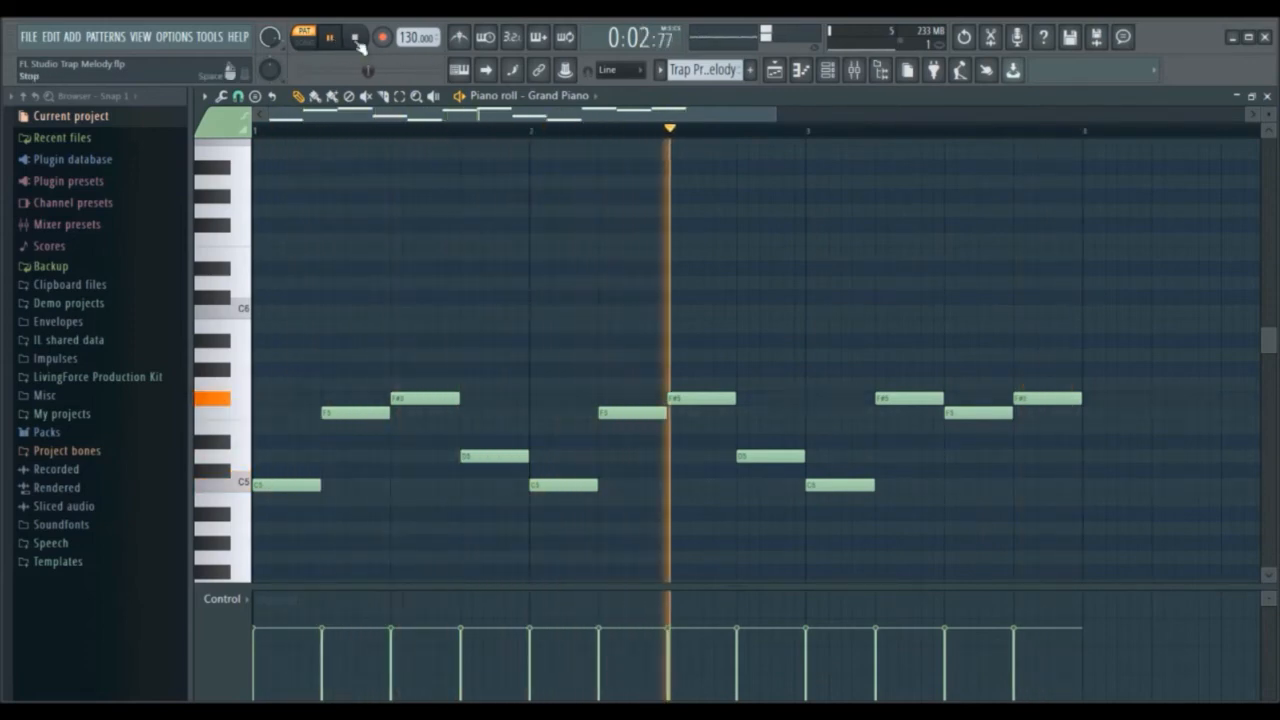
pyautogui.click(355, 38)
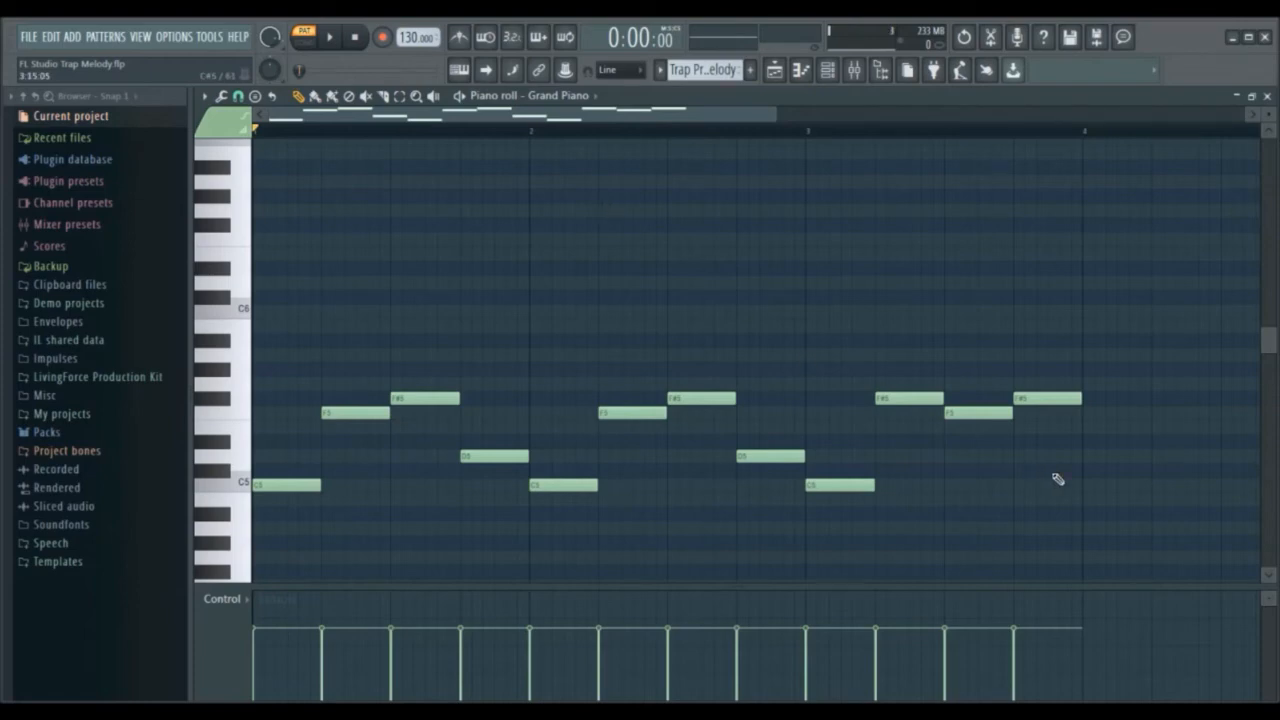
# Select the last F#5 note of bar 3 and chop it into four equal short notes with the Chop tool.
pyautogui.click(1042, 400)
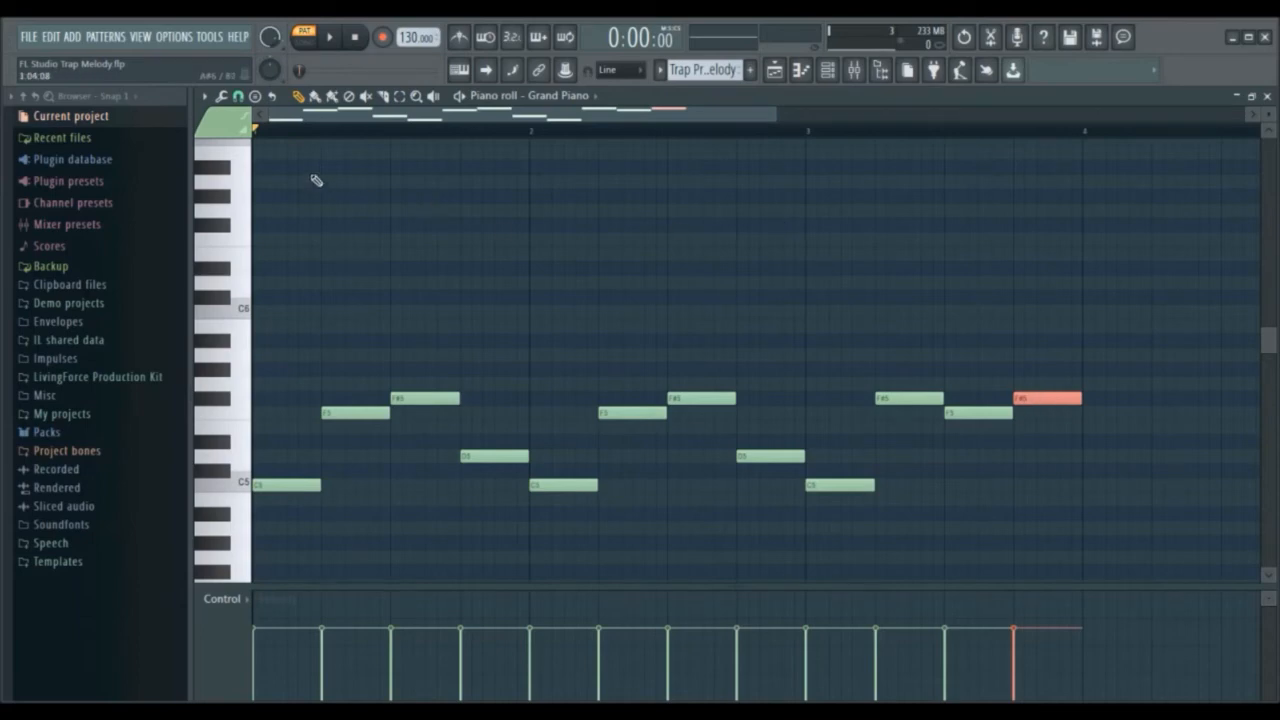
pyautogui.click(238, 97)
pyautogui.click(224, 99)
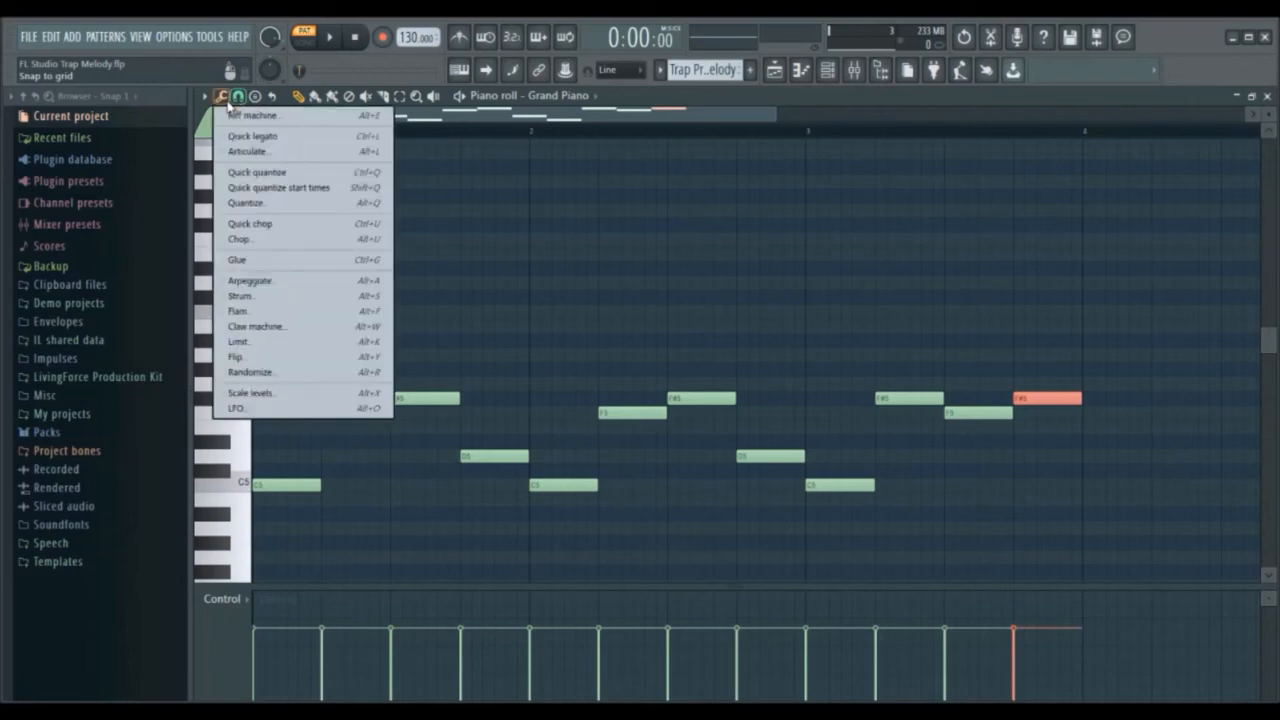
pyautogui.click(250, 239)
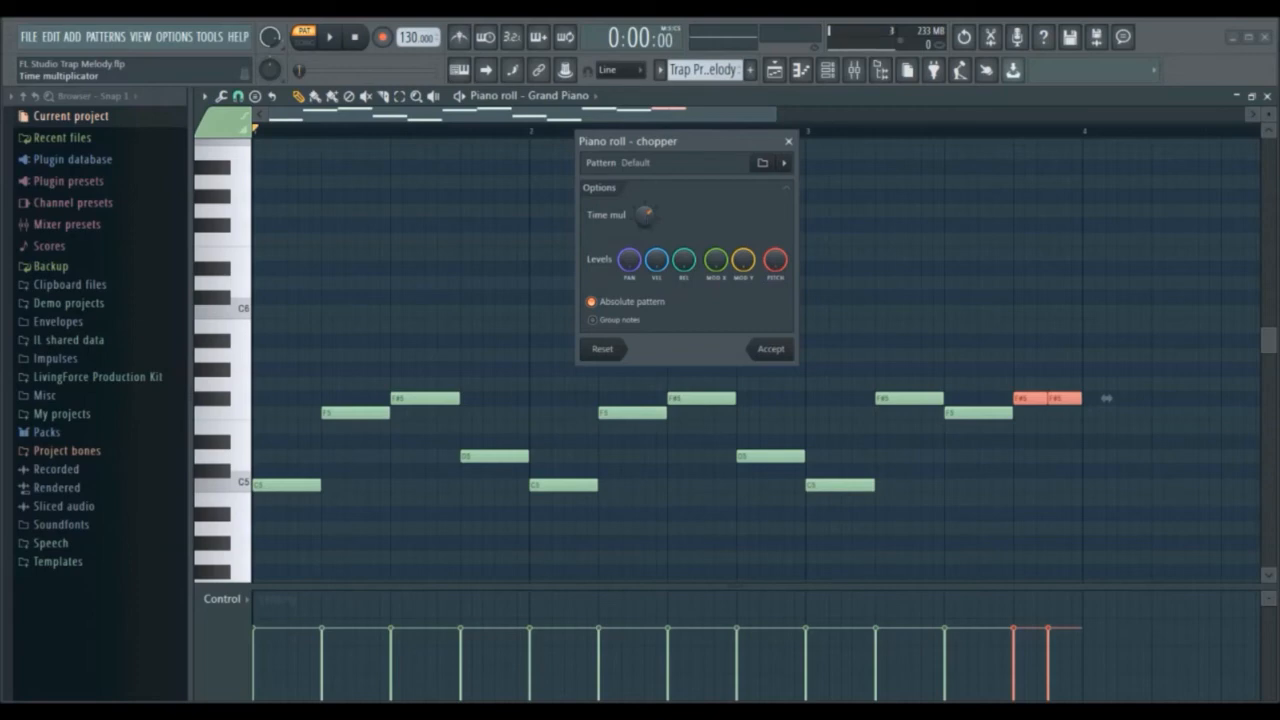
pyautogui.moveTo(645, 215); pyautogui.dragTo(645, 229)
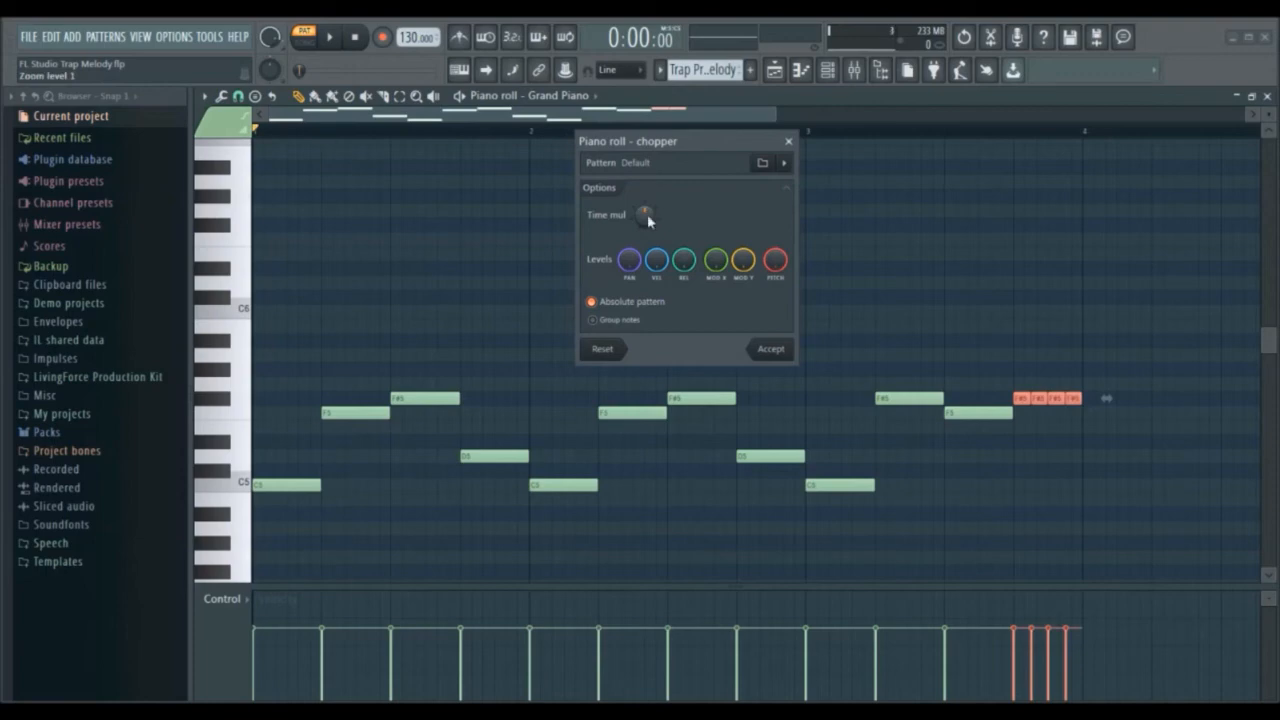
pyautogui.click(771, 350)
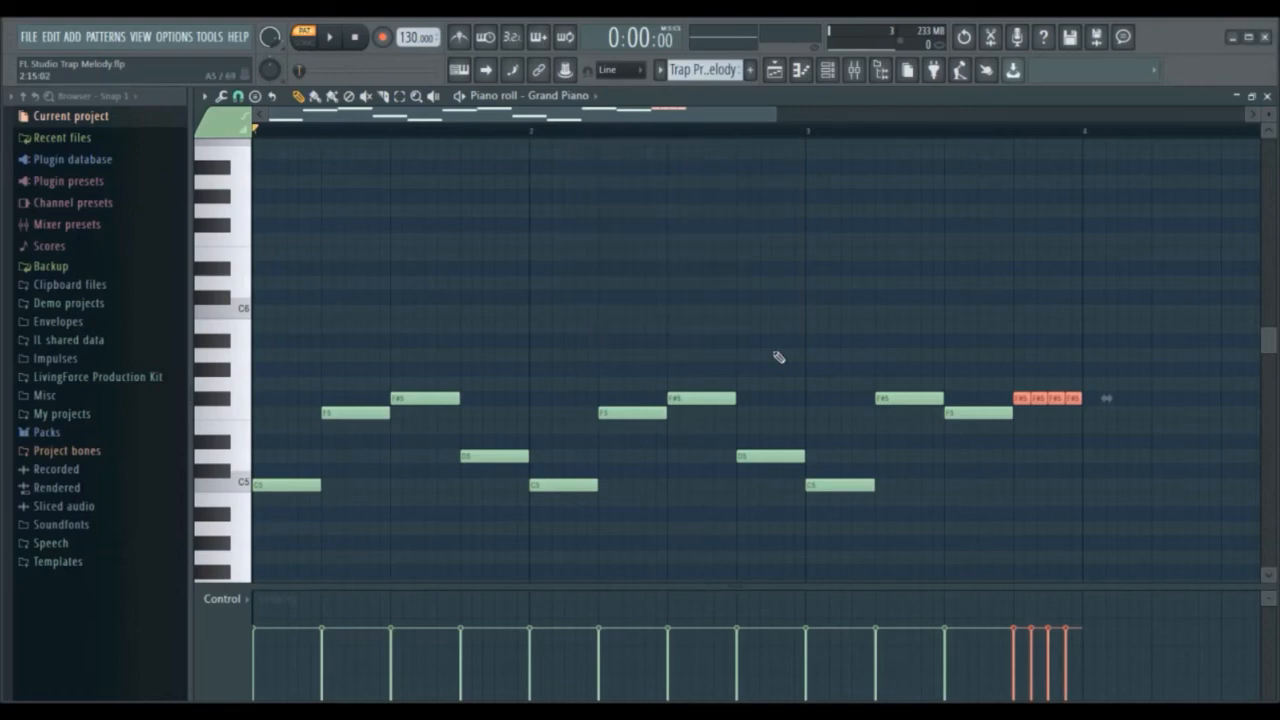
# Deselect the four chopped notes, set their pitches to F#5, F5, F#5 and G5, and play the melody.
pyautogui.click(912, 138)
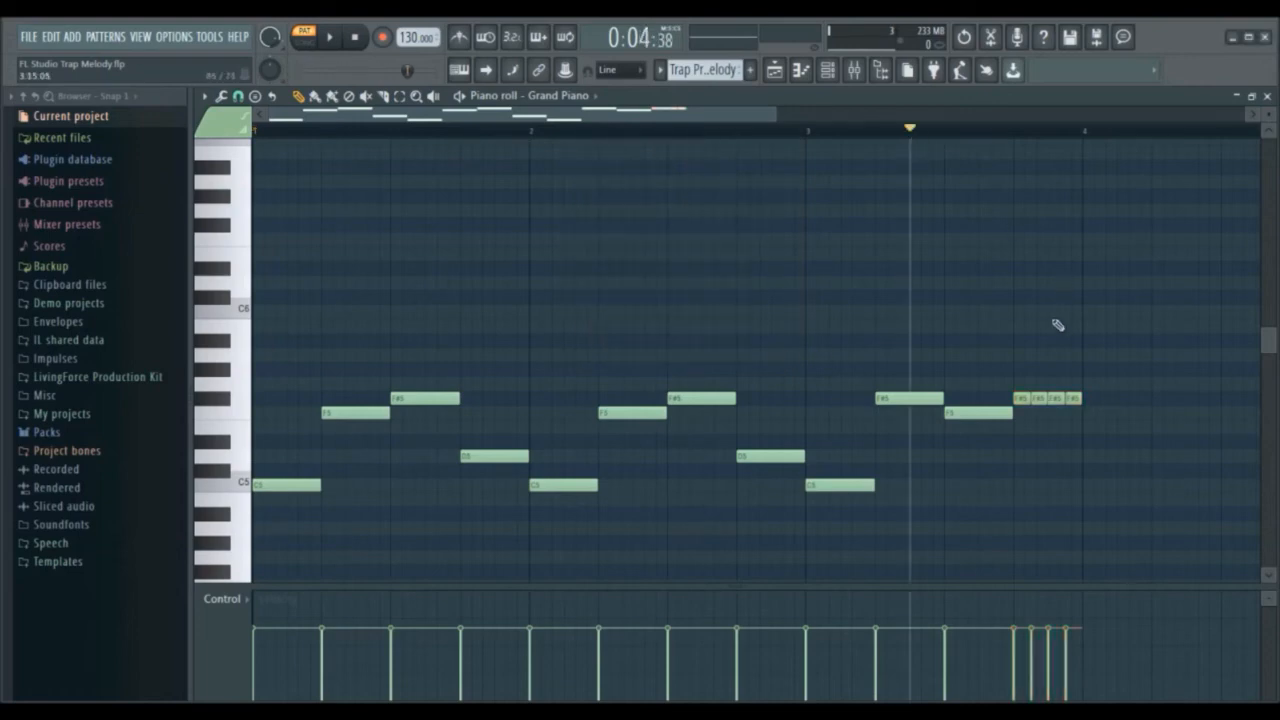
pyautogui.moveTo(1037, 402); pyautogui.dragTo(1069, 382)
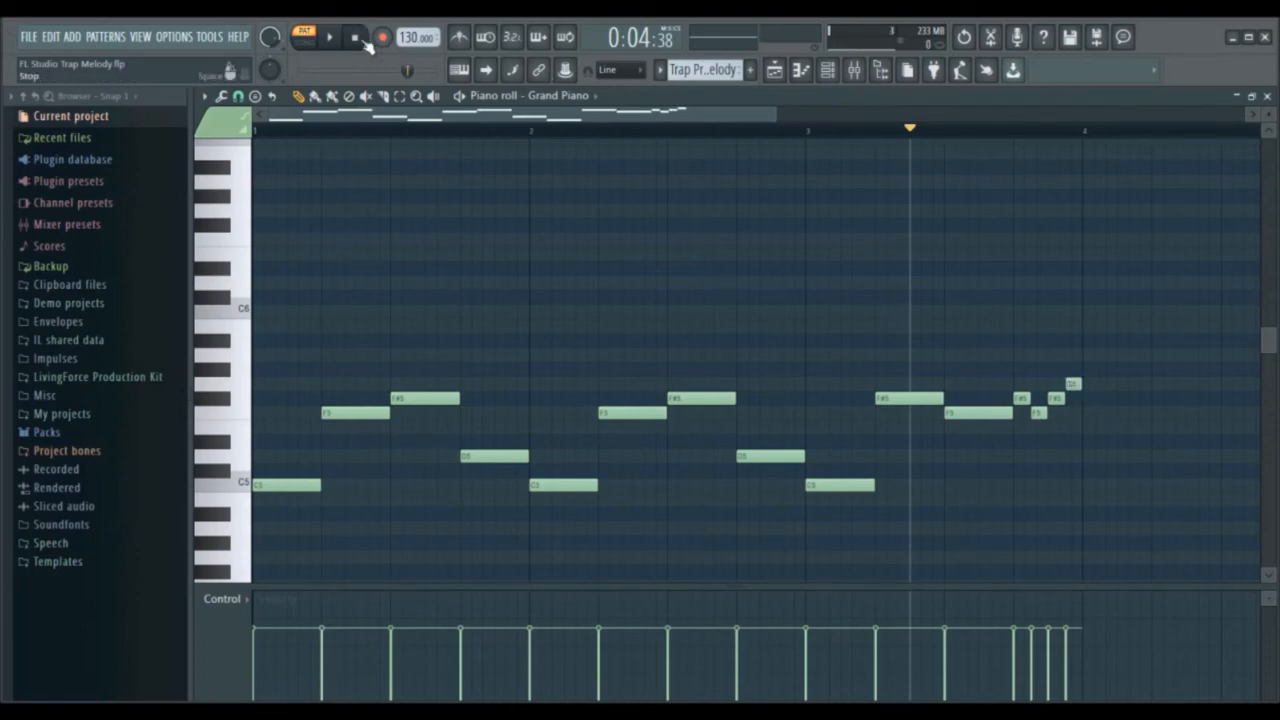
pyautogui.click(330, 38)
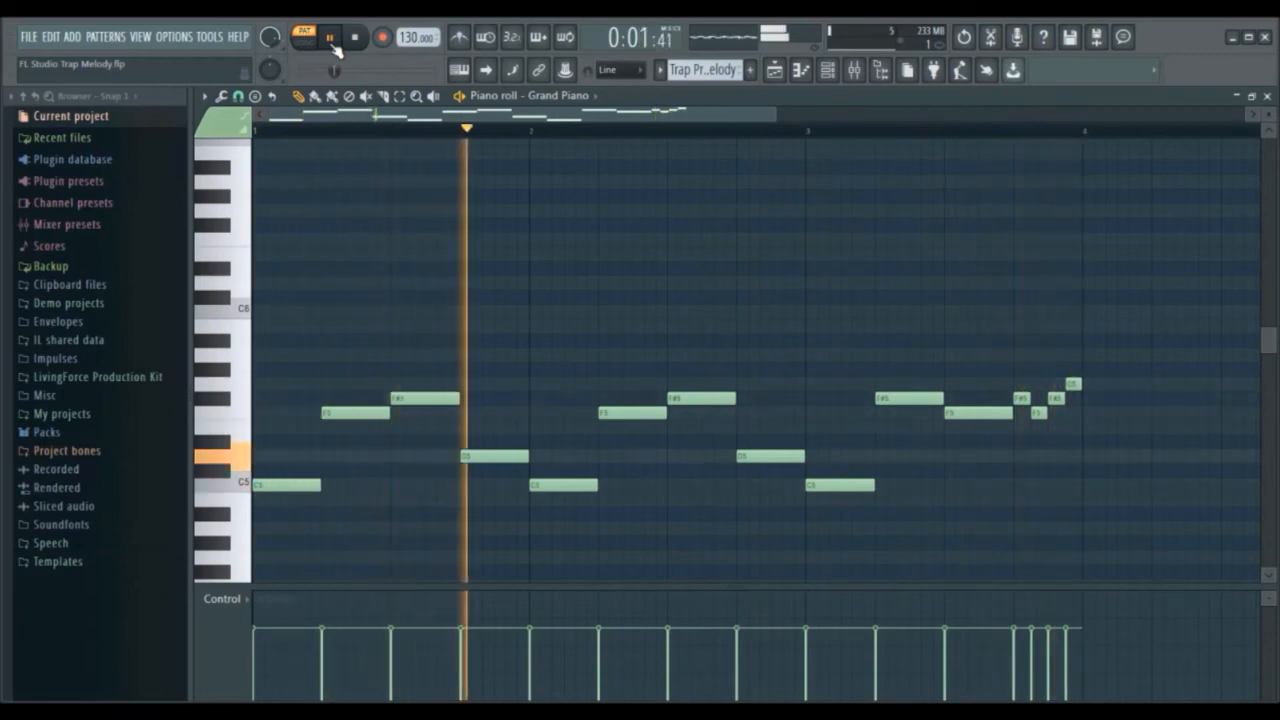
pyautogui.click(359, 44)
# Fill bar 4 with four consecutive descending notes, each about four steps long: F#5, F5, D5 and C5.
pyautogui.scroll(-1, 955, 433)
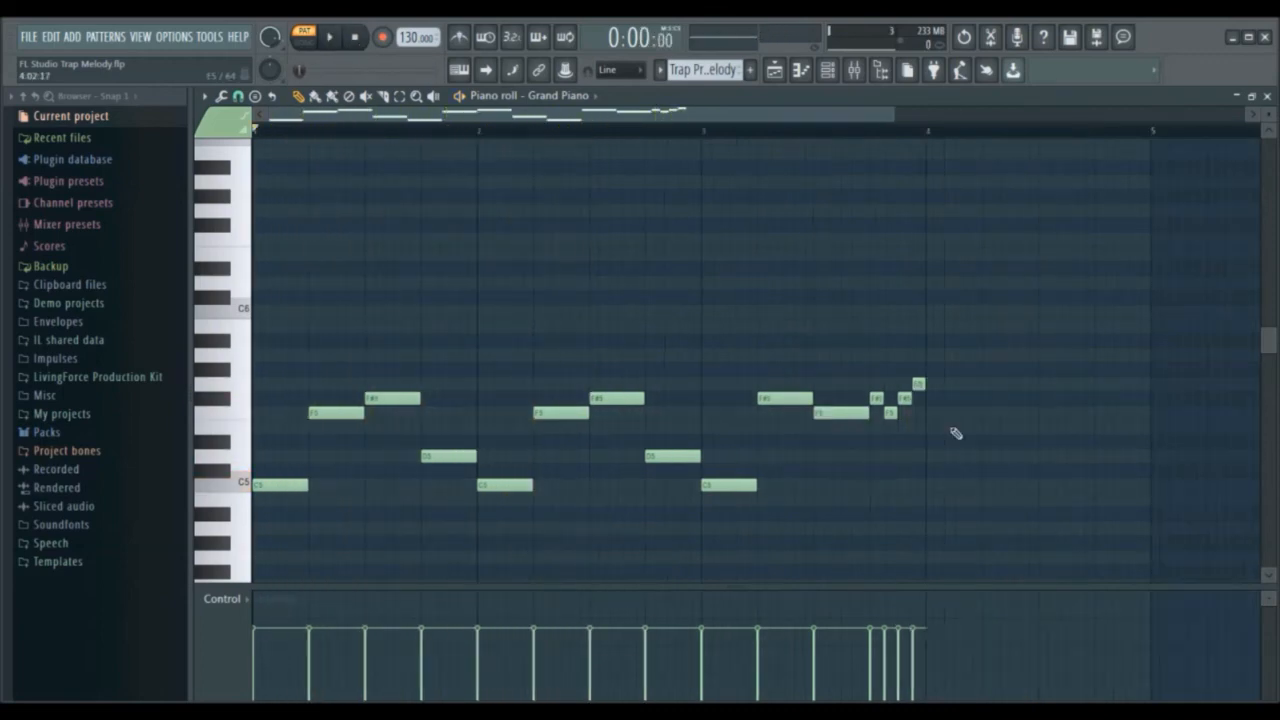
pyautogui.click(948, 430)
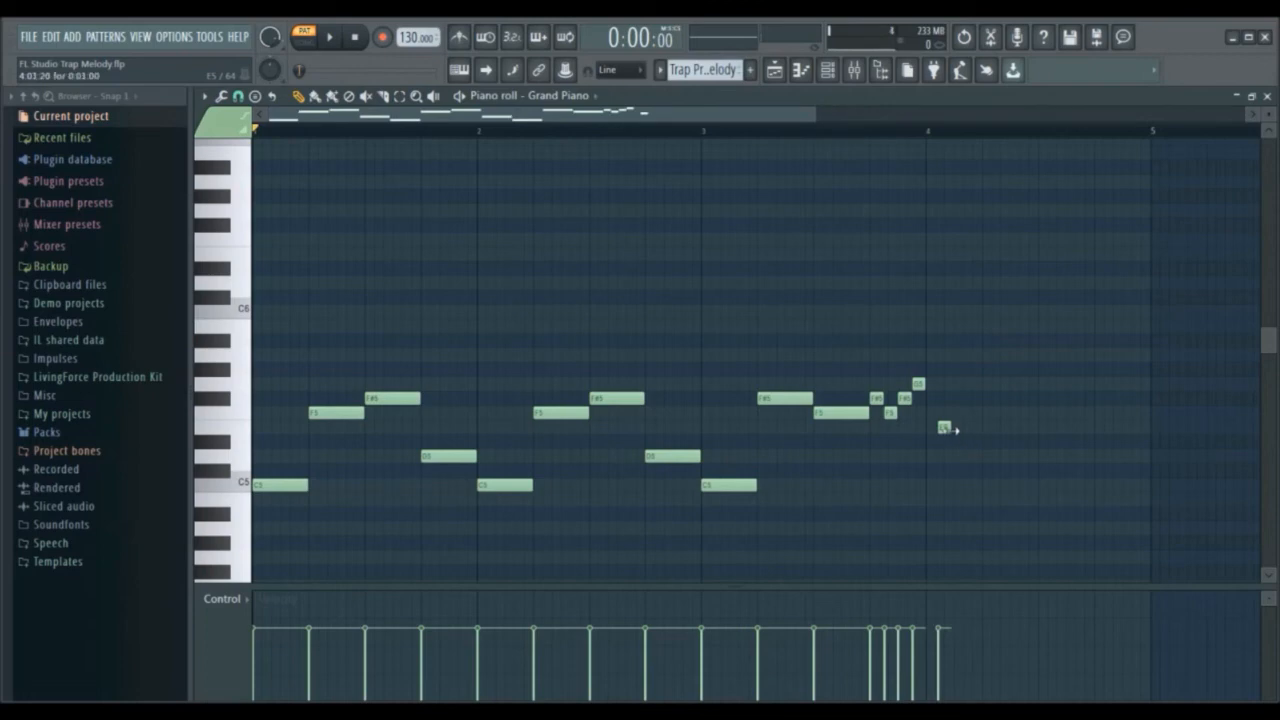
pyautogui.moveTo(954, 429); pyautogui.dragTo(1010, 397)
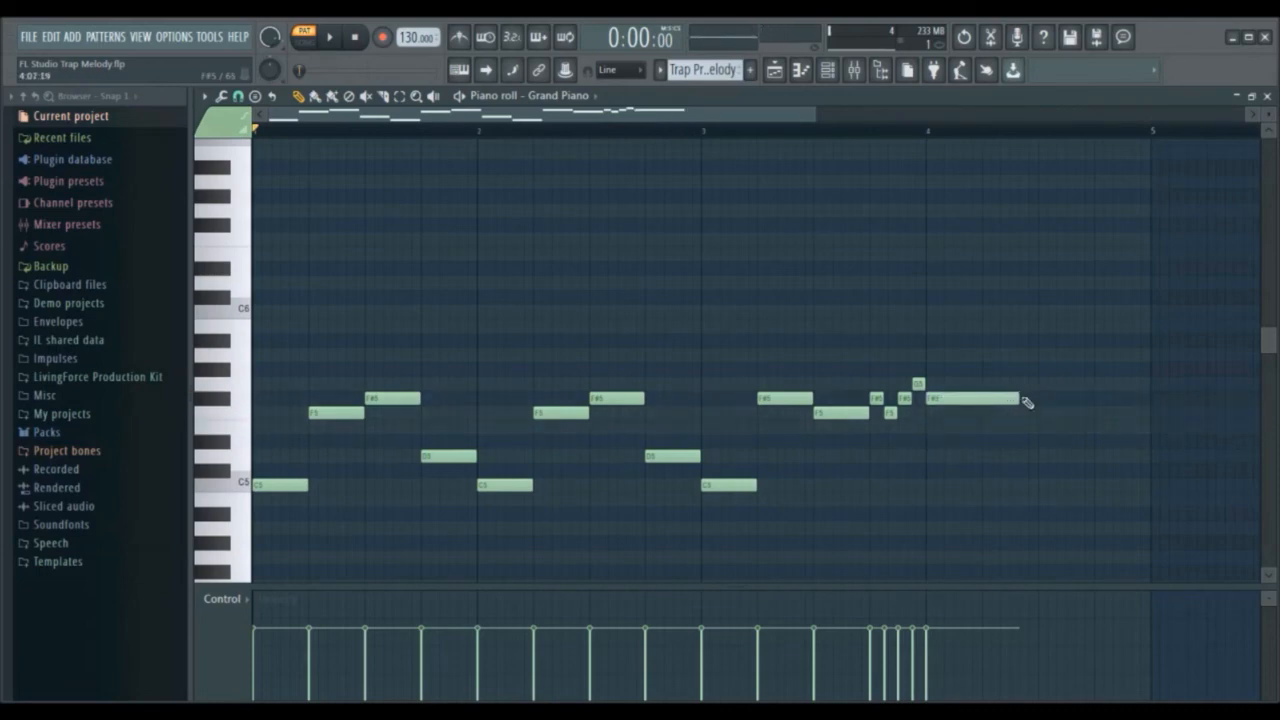
pyautogui.moveTo(1018, 399); pyautogui.dragTo(981, 412)
pyautogui.click(988, 418)
pyautogui.click(1004, 416)
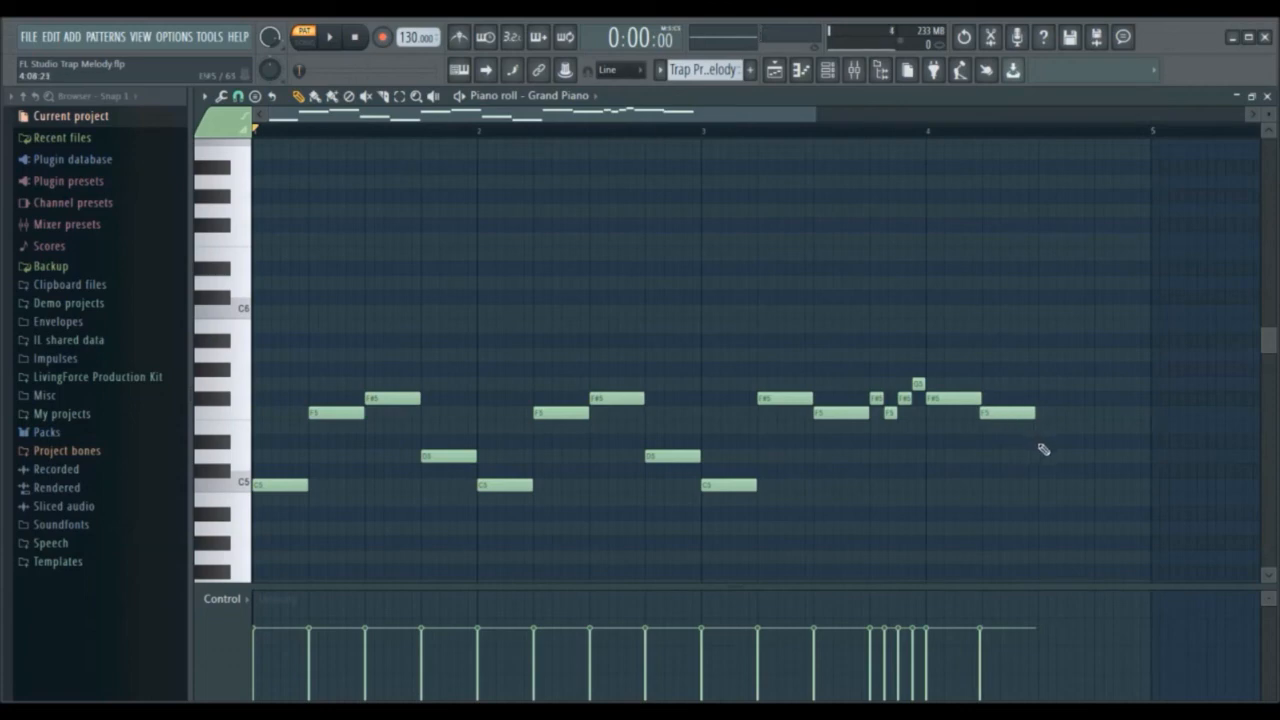
pyautogui.click(1042, 443)
pyautogui.moveTo(1064, 449); pyautogui.dragTo(1126, 488)
pyautogui.click(1090, 481)
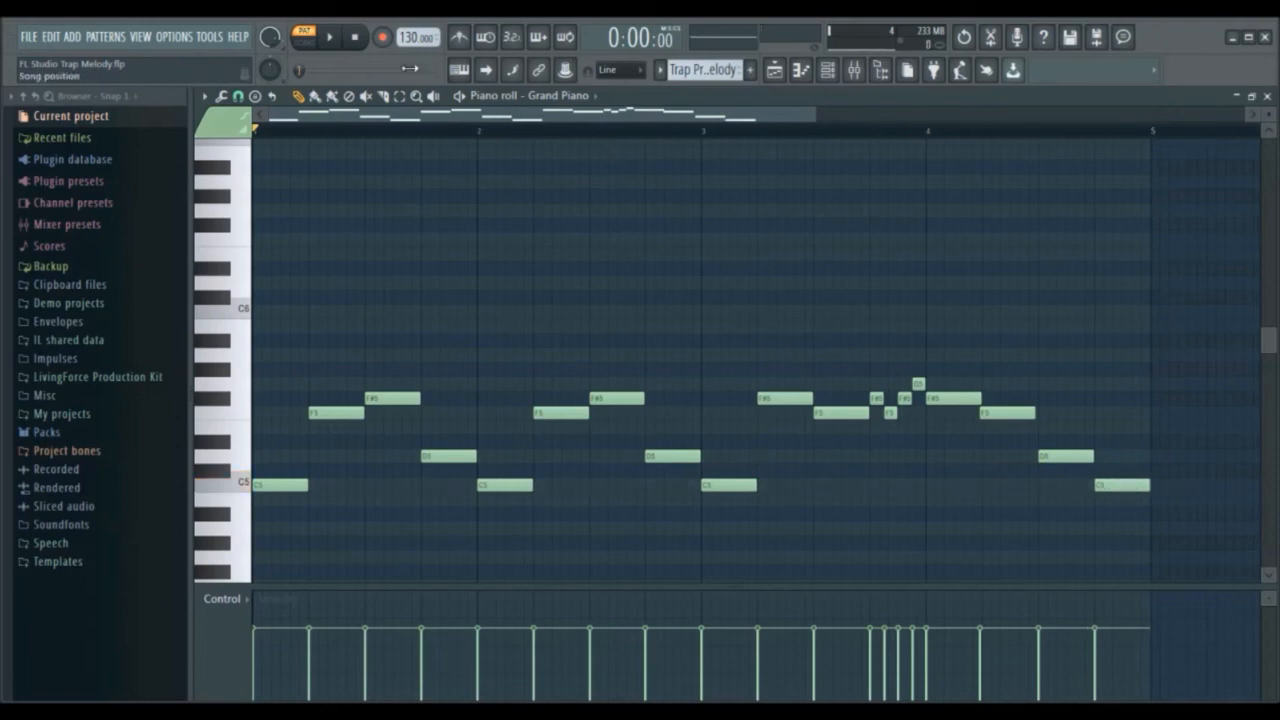
# Play the complete four-bar melody and stop playback.
pyautogui.click(333, 45)
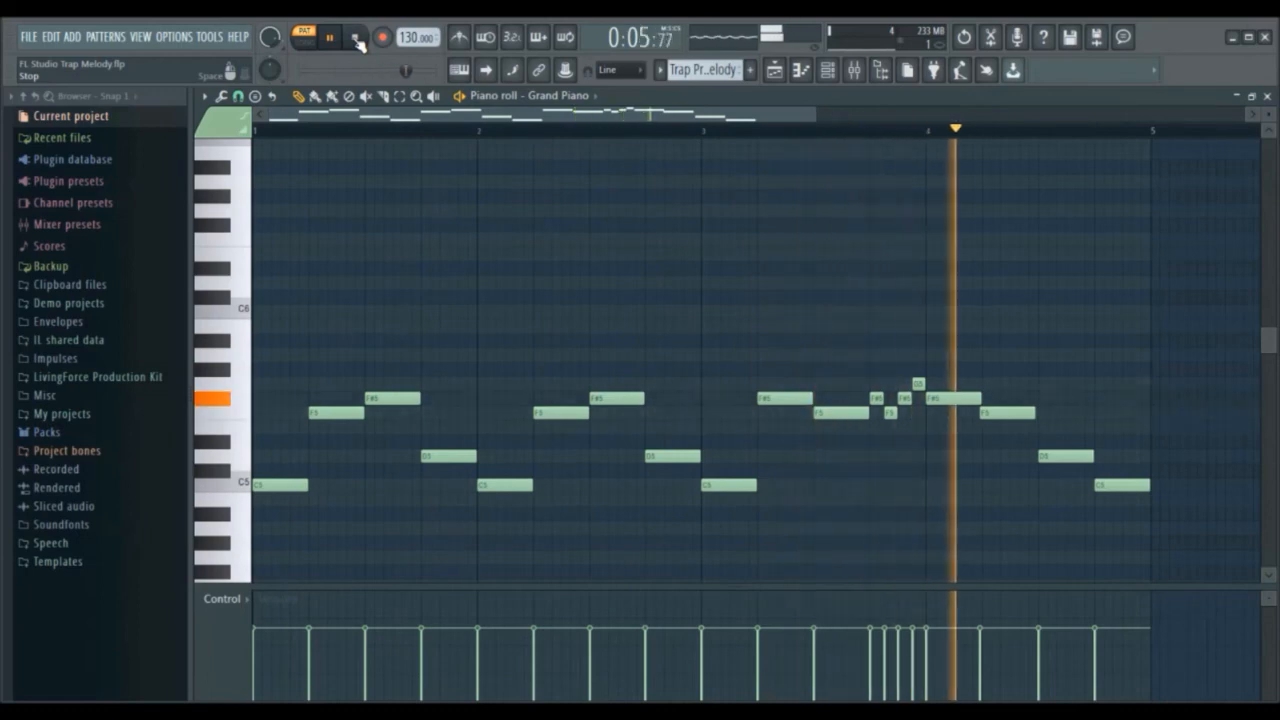
pyautogui.click(356, 40)
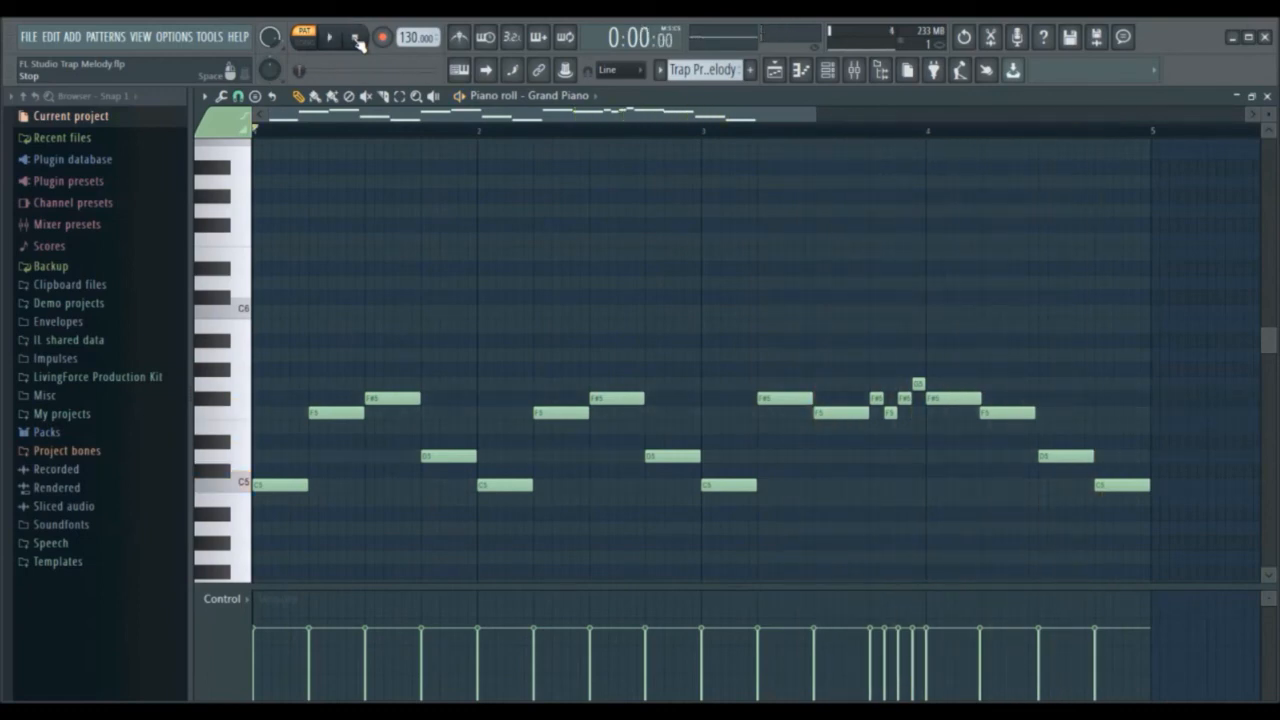